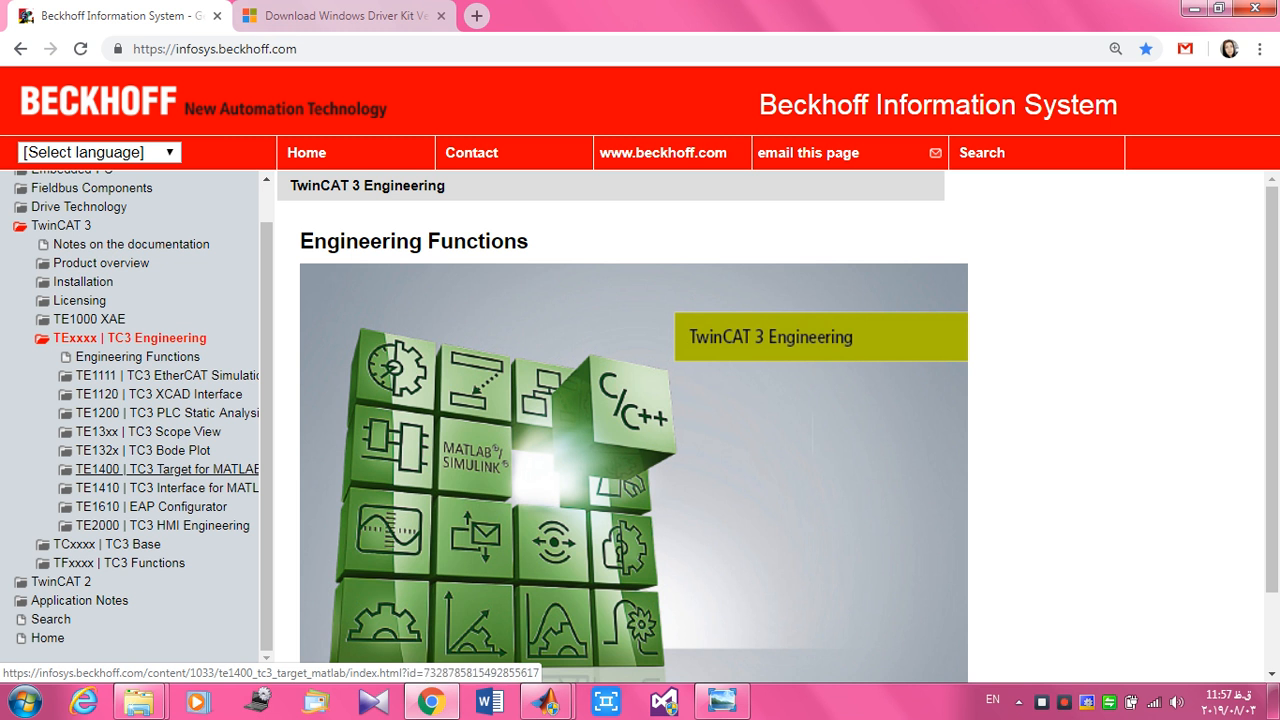
Open the Installation topic of TE1400 | TC3 Target for MATLAB and look over its system requirements for the engineering and runtime PCs.
click(167, 469)
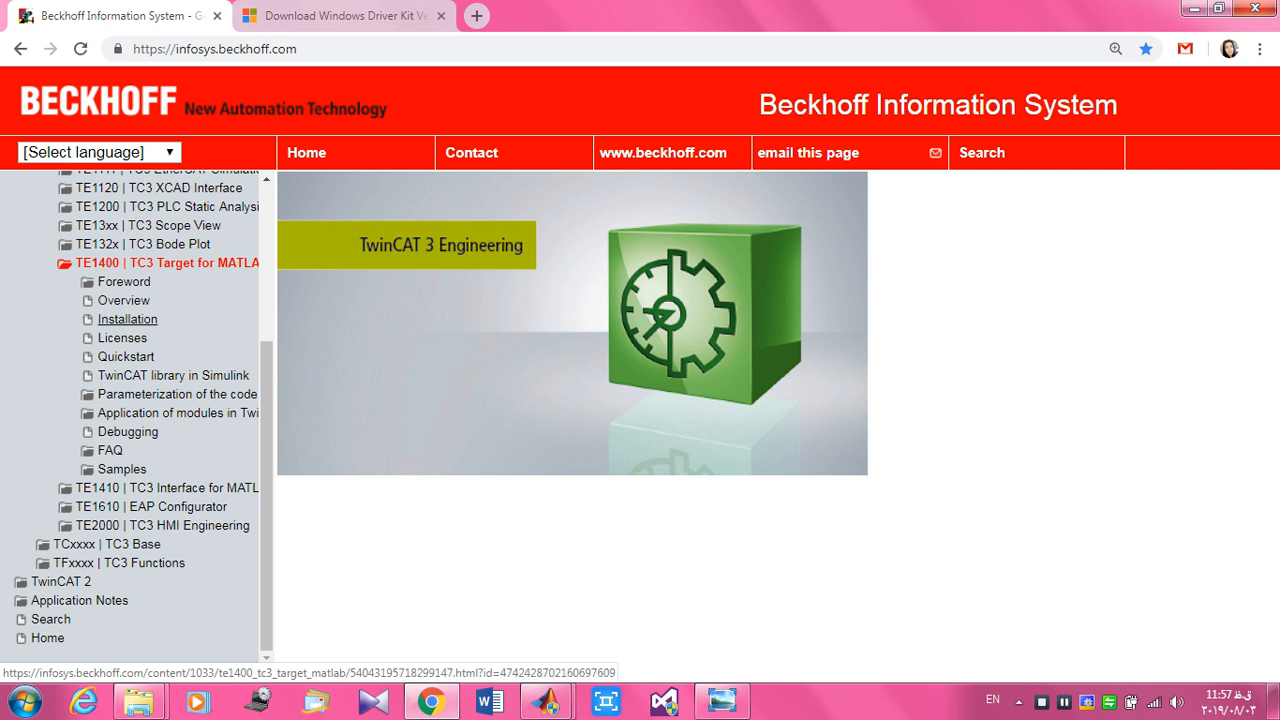
click(127, 319)
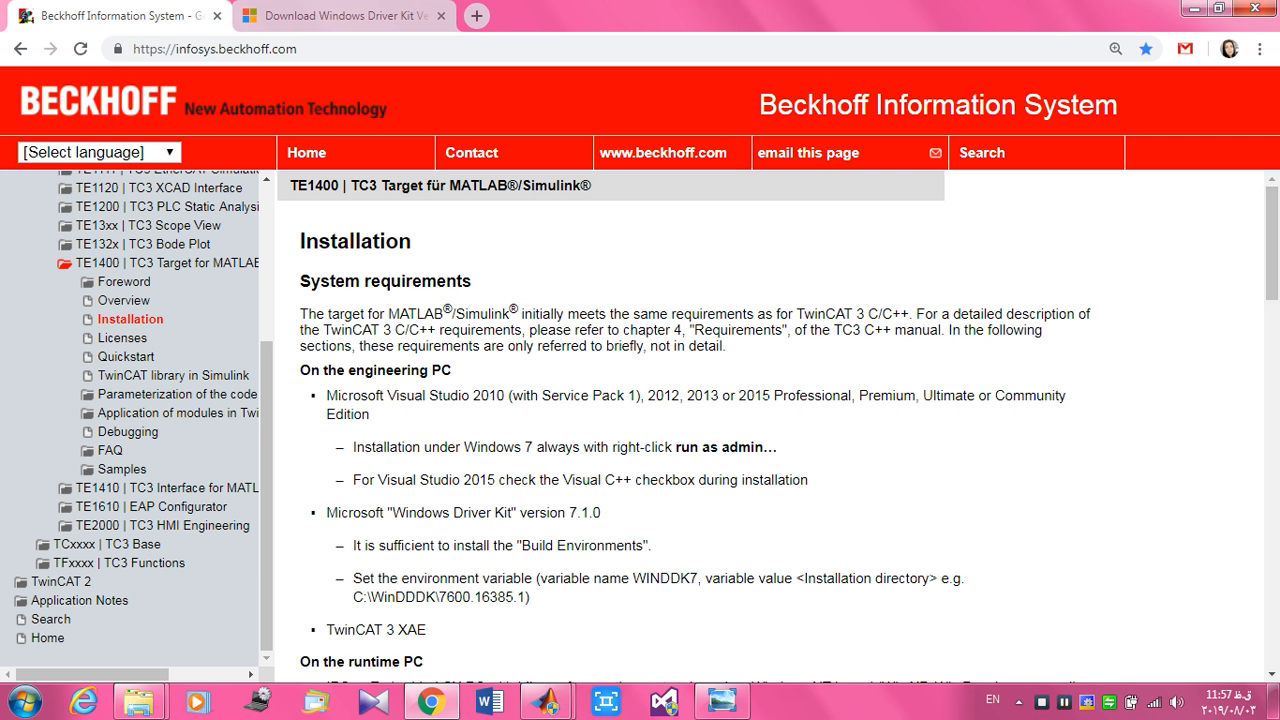
drag(359, 345, 718, 345)
click(718, 346)
drag(328, 370, 452, 370)
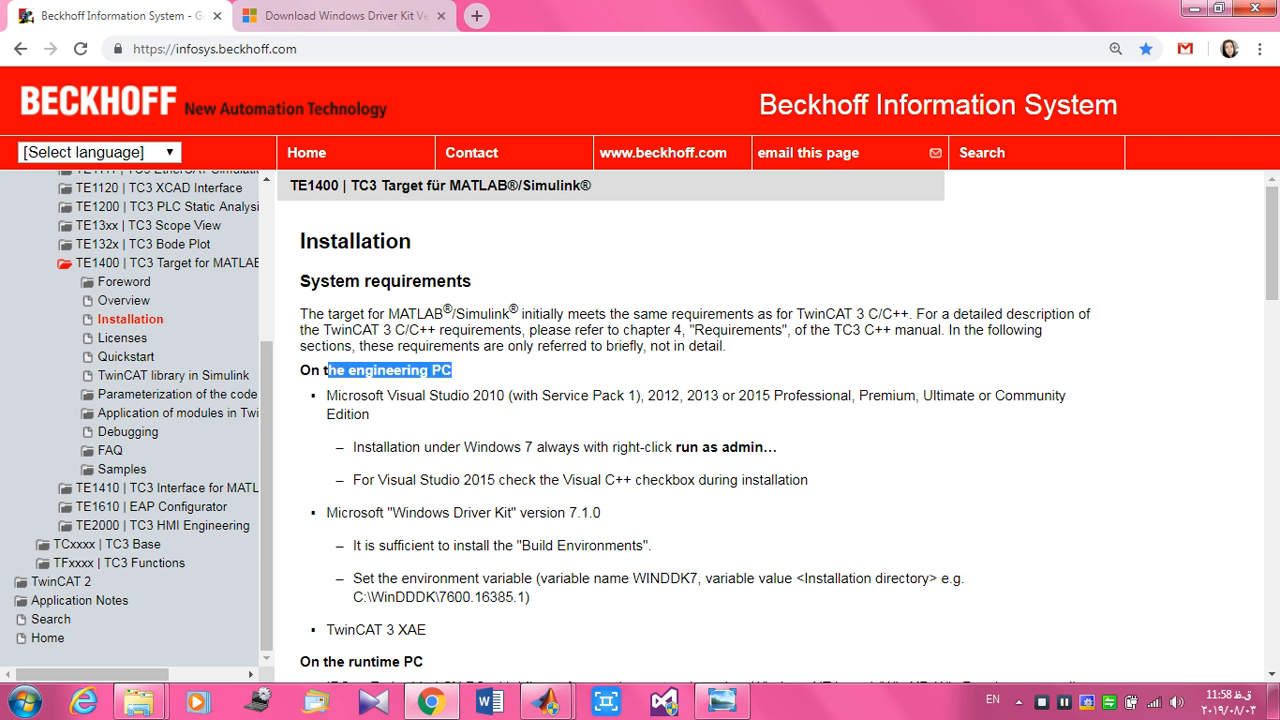
click(452, 370)
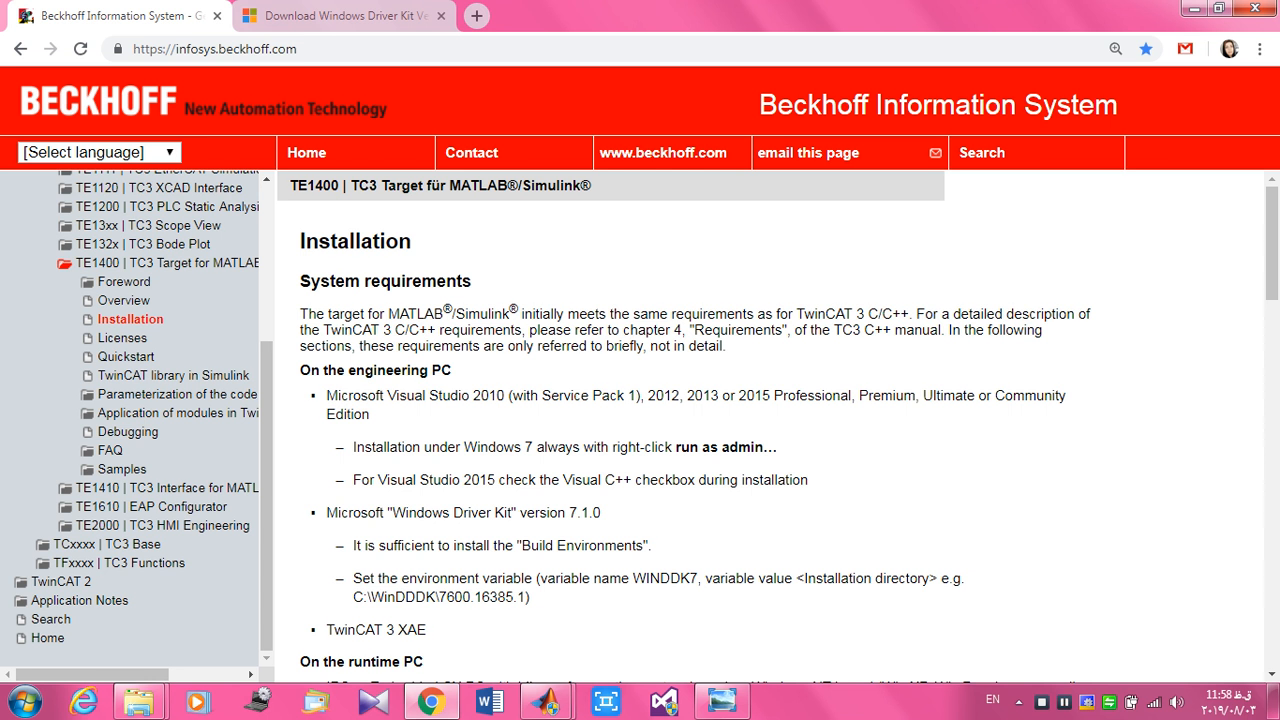
drag(300, 661, 425, 622)
click(427, 590)
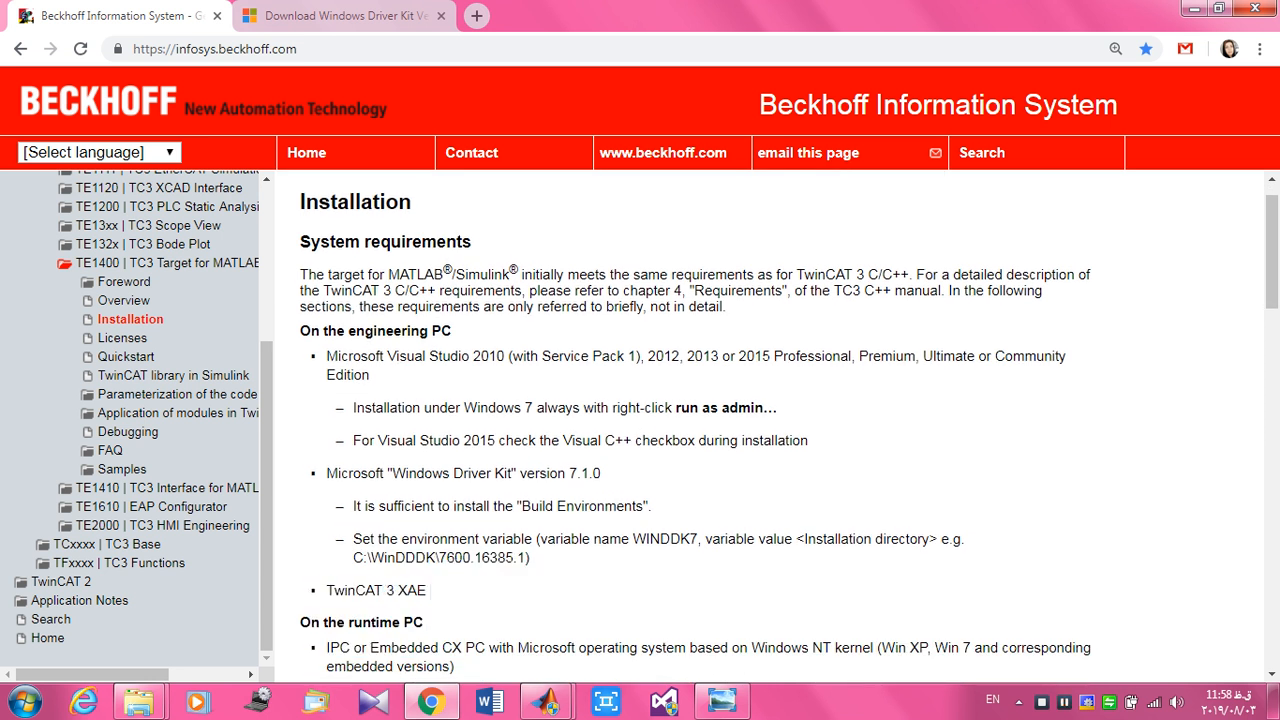
drag(1272, 250, 1272, 240)
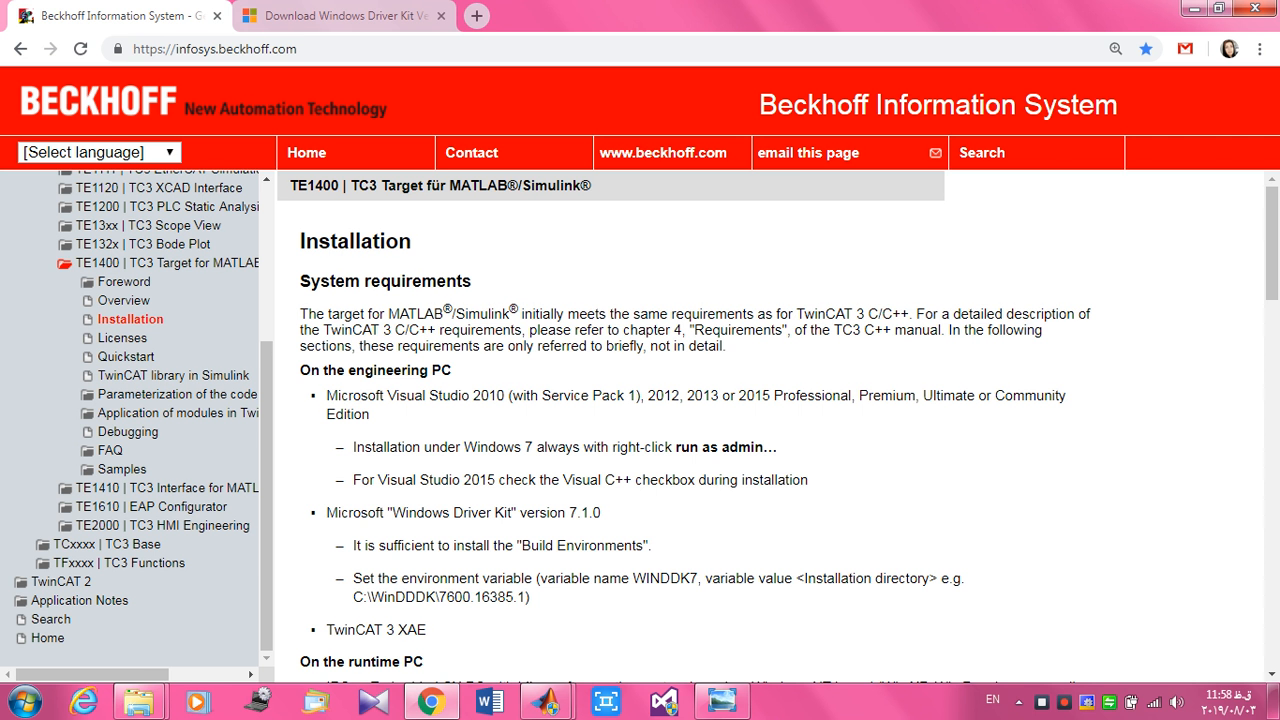
Read the engineering PC requirements on supported Visual Studio versions and editions and on installing as administrator under Windows 7.
drag(452, 371, 498, 395)
click(377, 371)
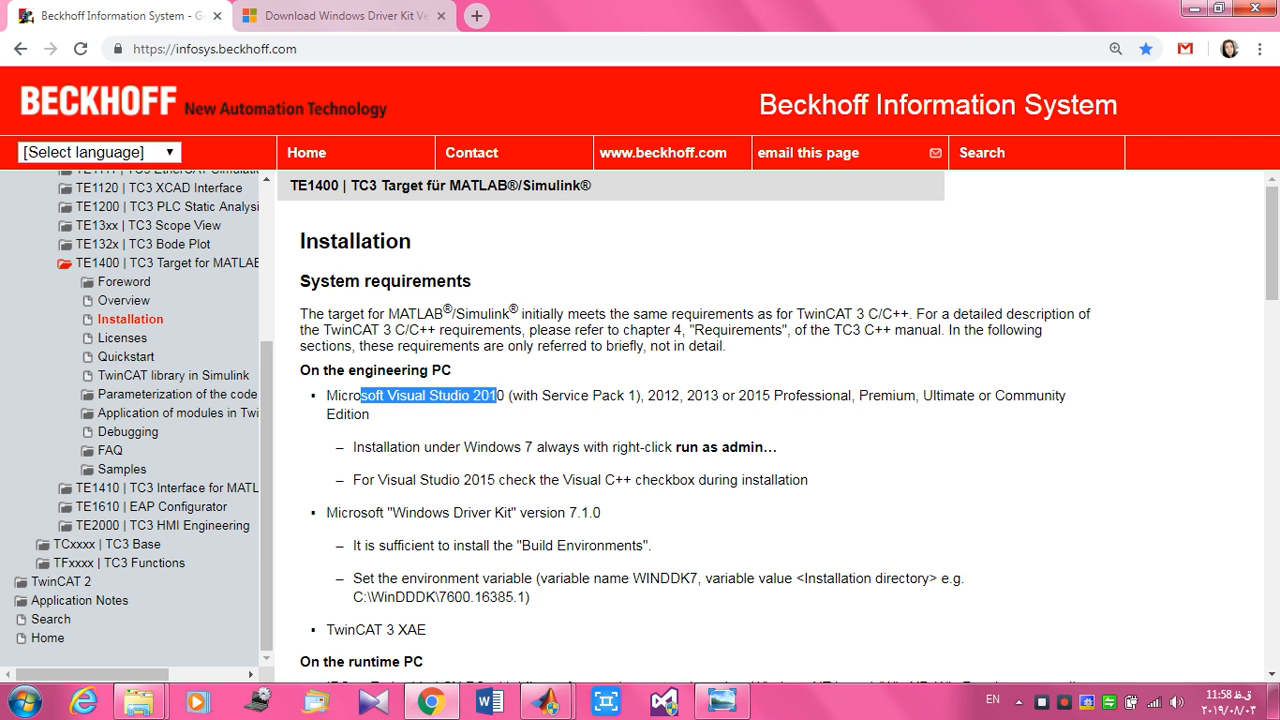
click(498, 396)
drag(560, 395, 370, 413)
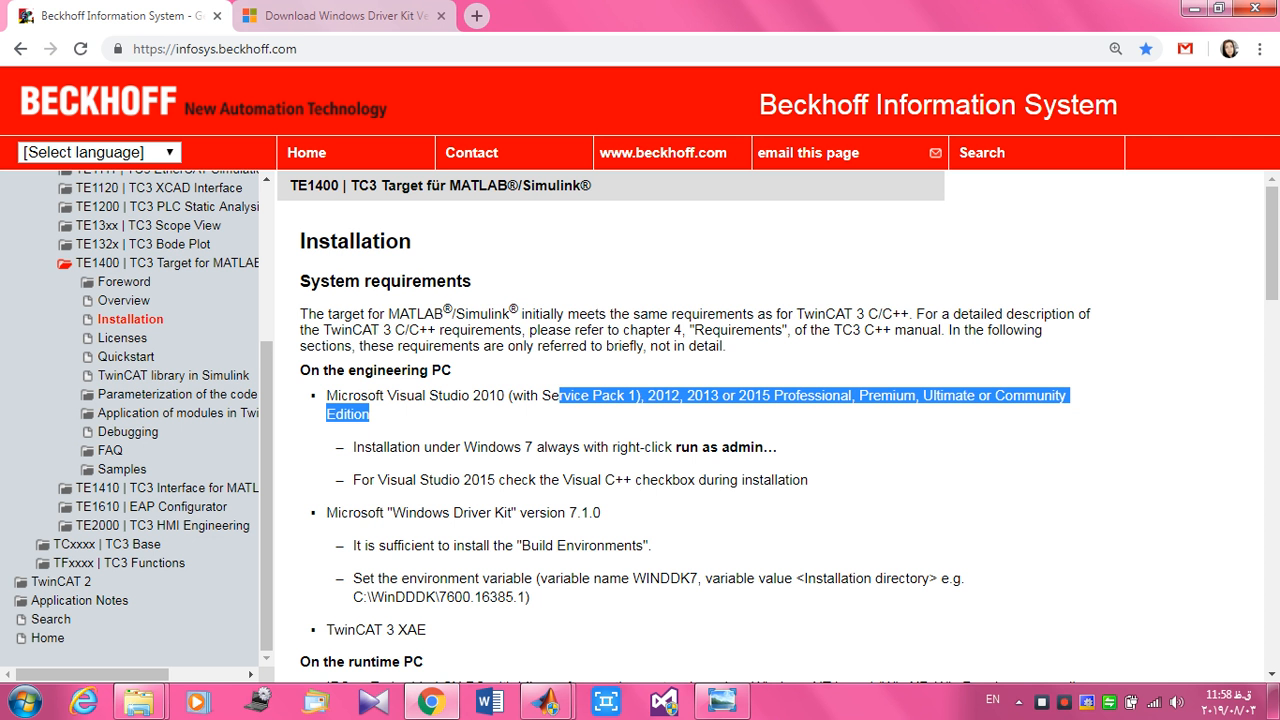
drag(383, 447, 547, 455)
click(547, 455)
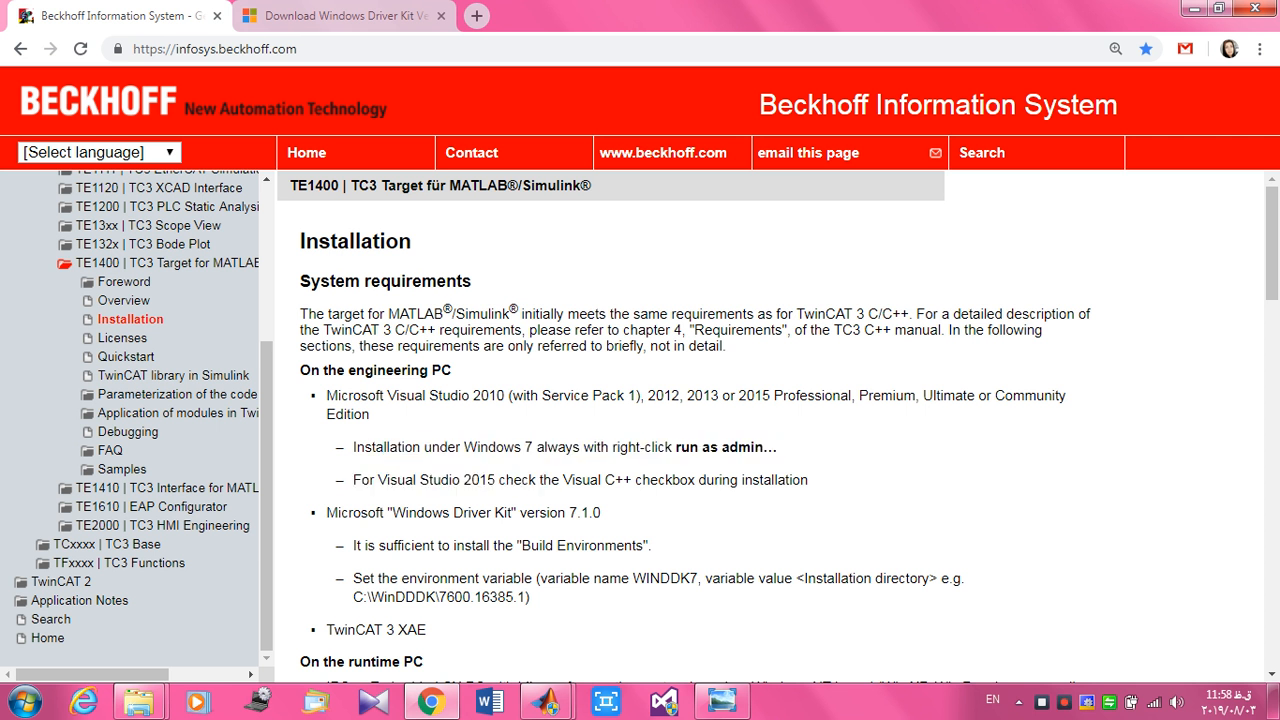
drag(656, 447, 777, 447)
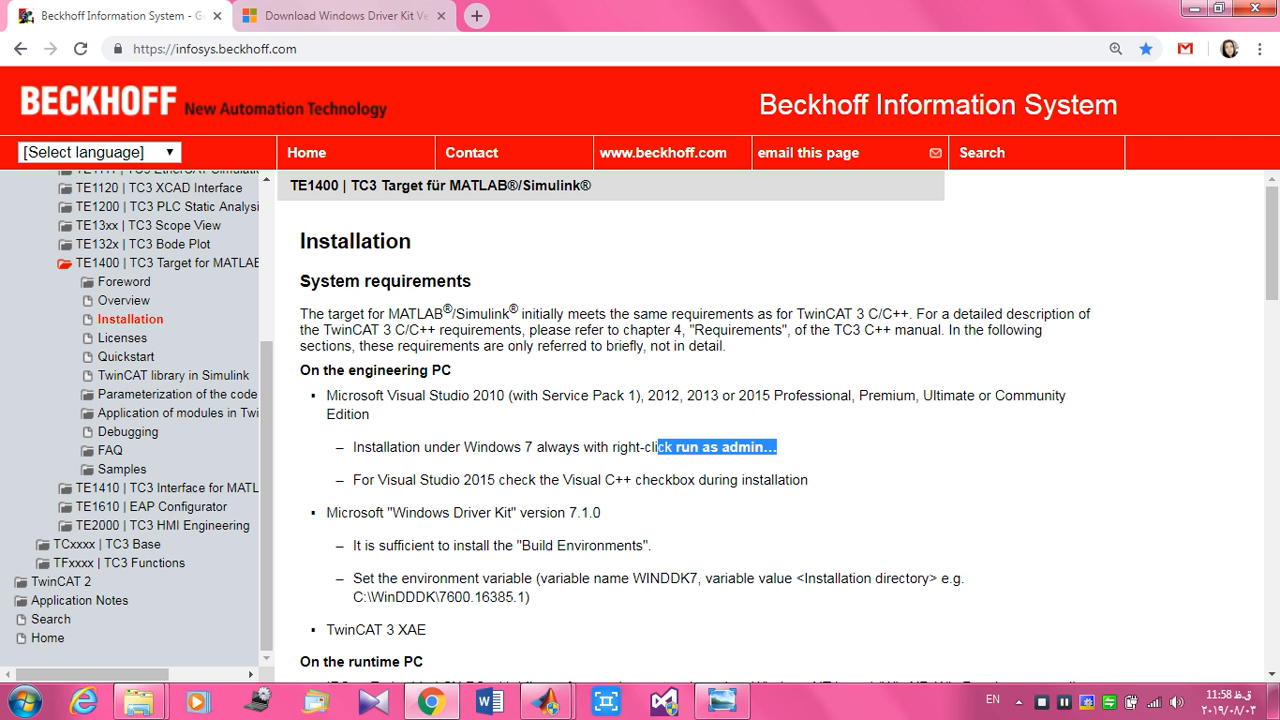
drag(620, 447, 677, 447)
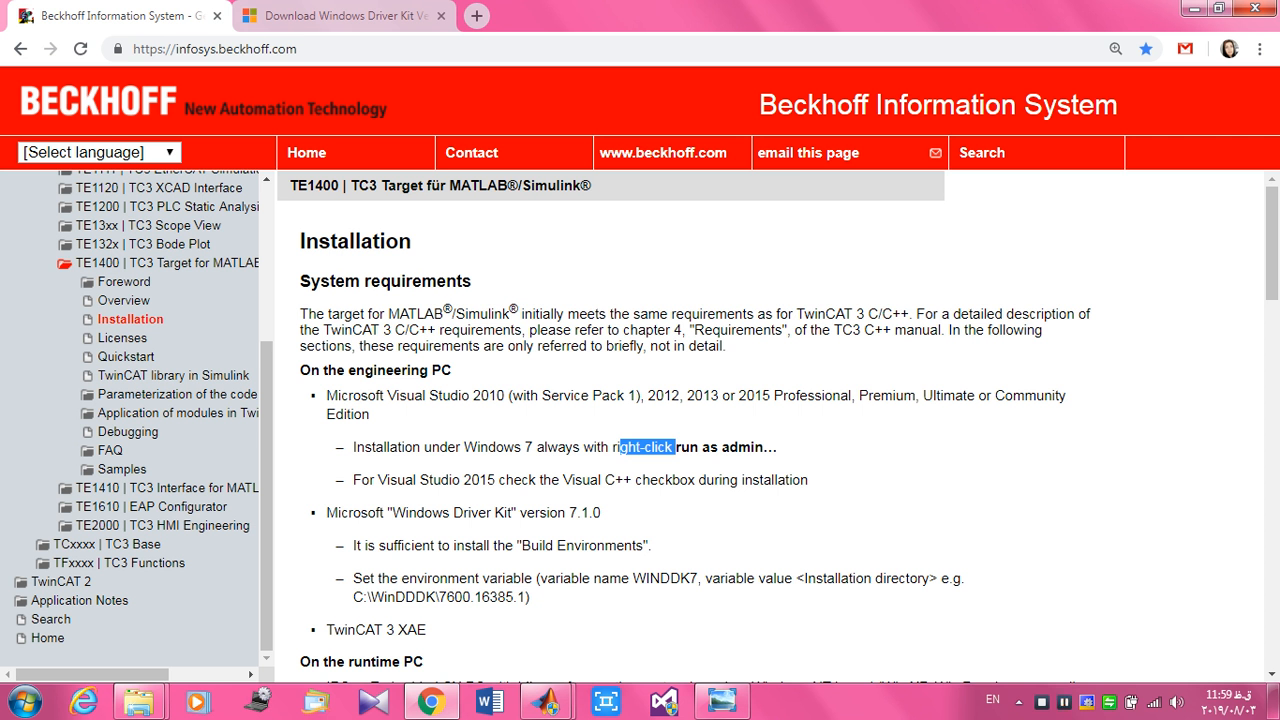
click(672, 449)
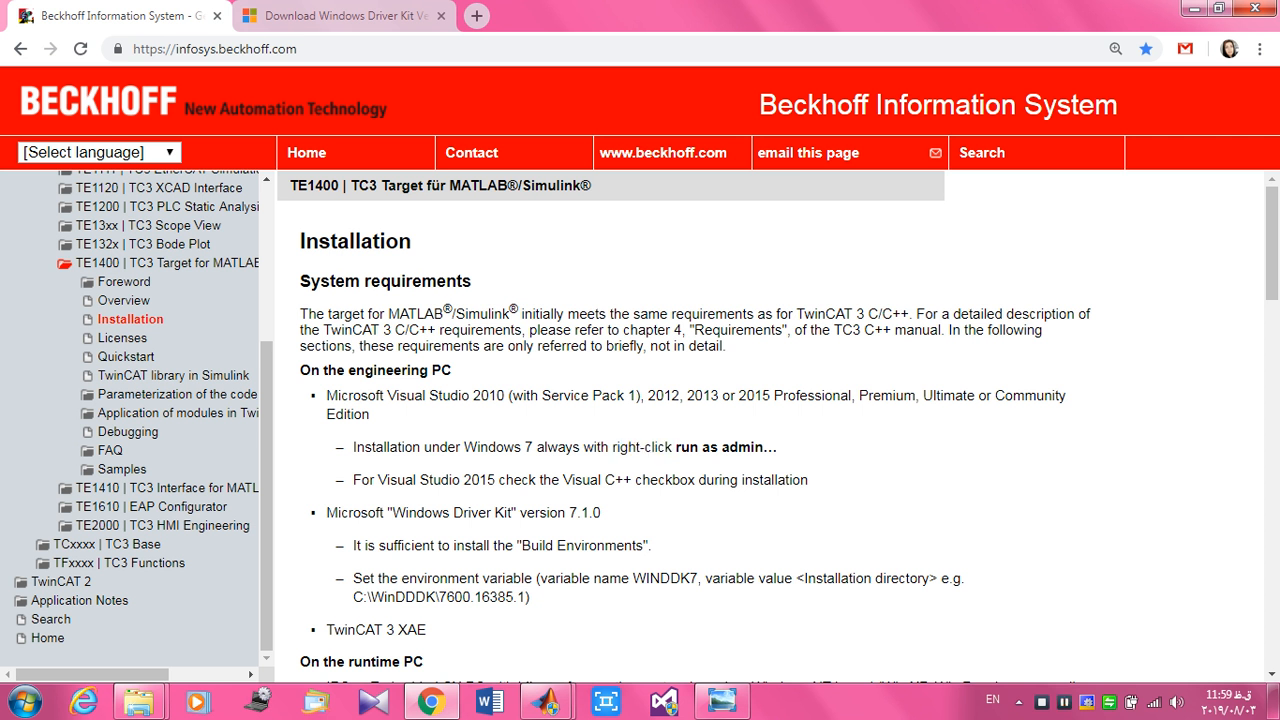
Read the Windows Driver Kit version 7.1.0 requirement and view its Microsoft download page.
drag(384, 513, 601, 513)
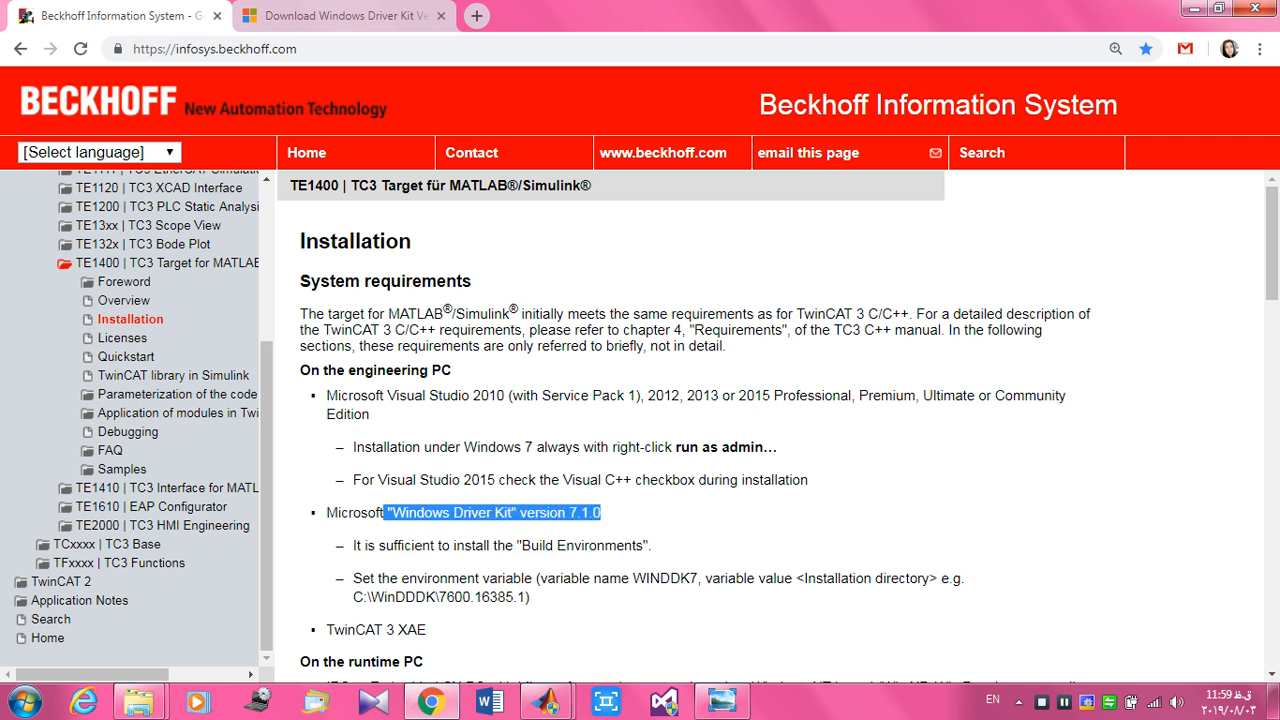
click(620, 513)
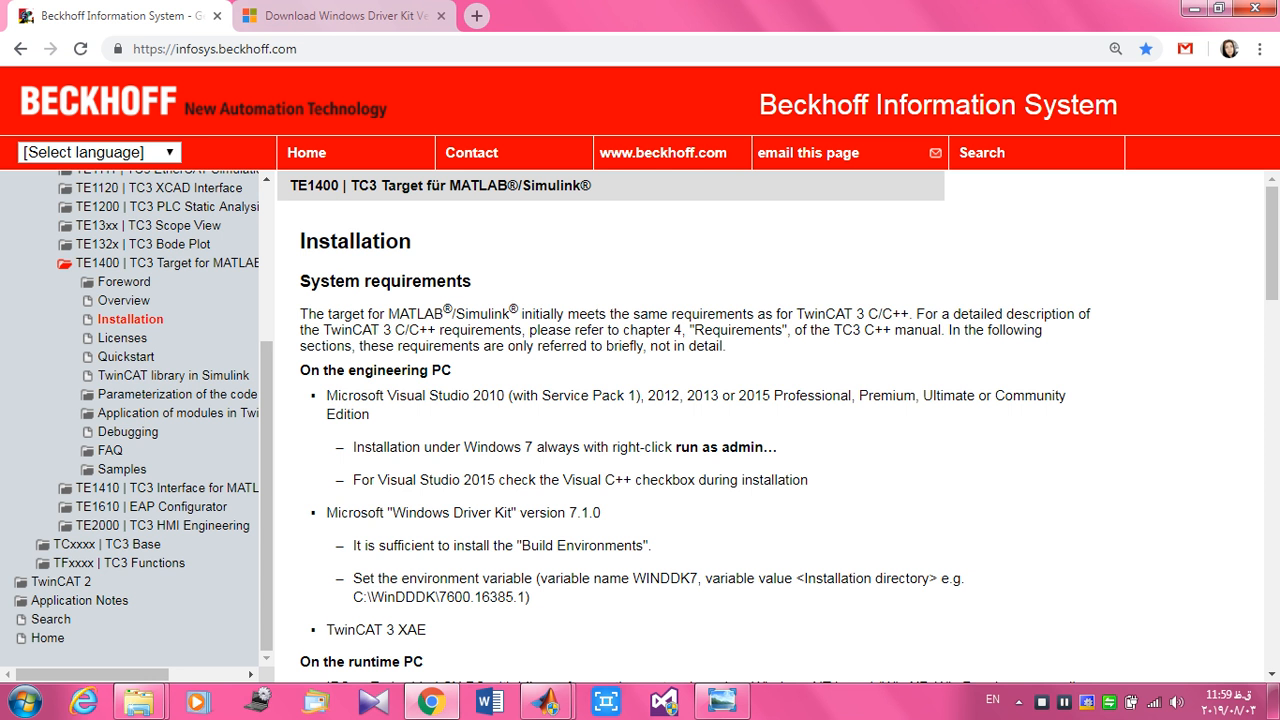
click(346, 16)
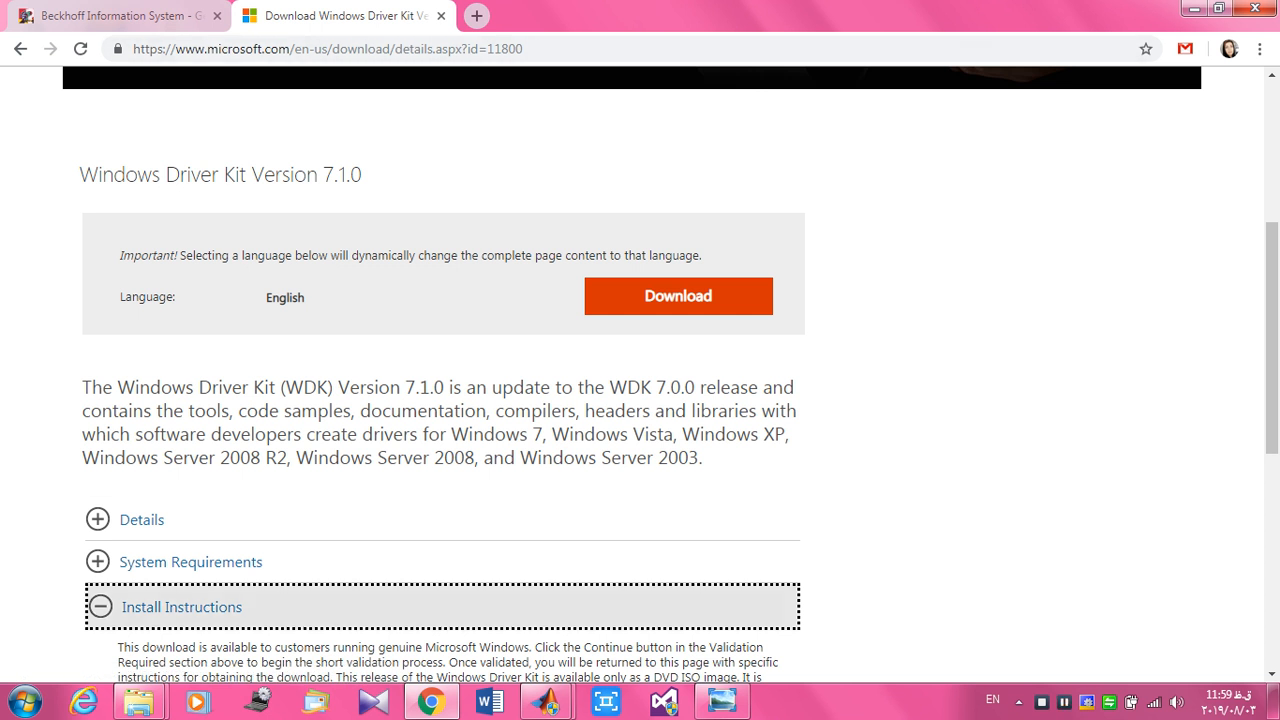
Switch to Windows Explorer, run KitSetup.exe from the windk folder to check the driver kit features, and cancel the setup.
mouse_move(140, 702)
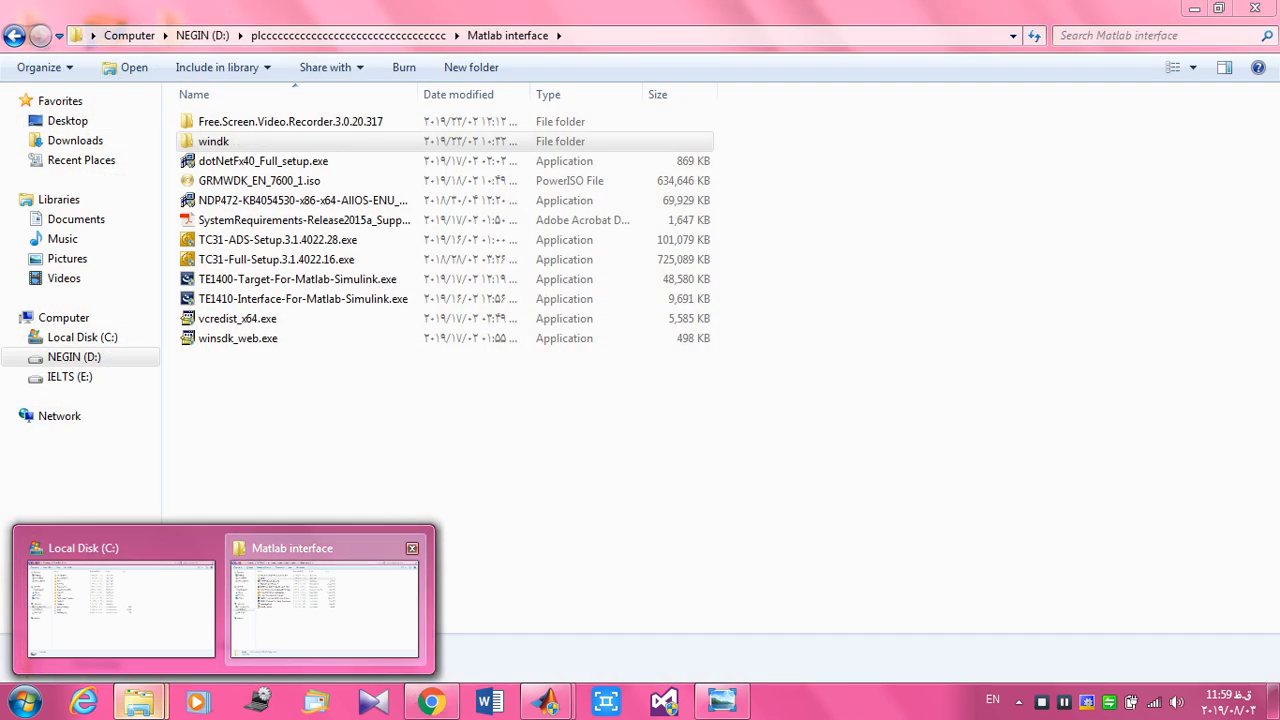
click(324, 608)
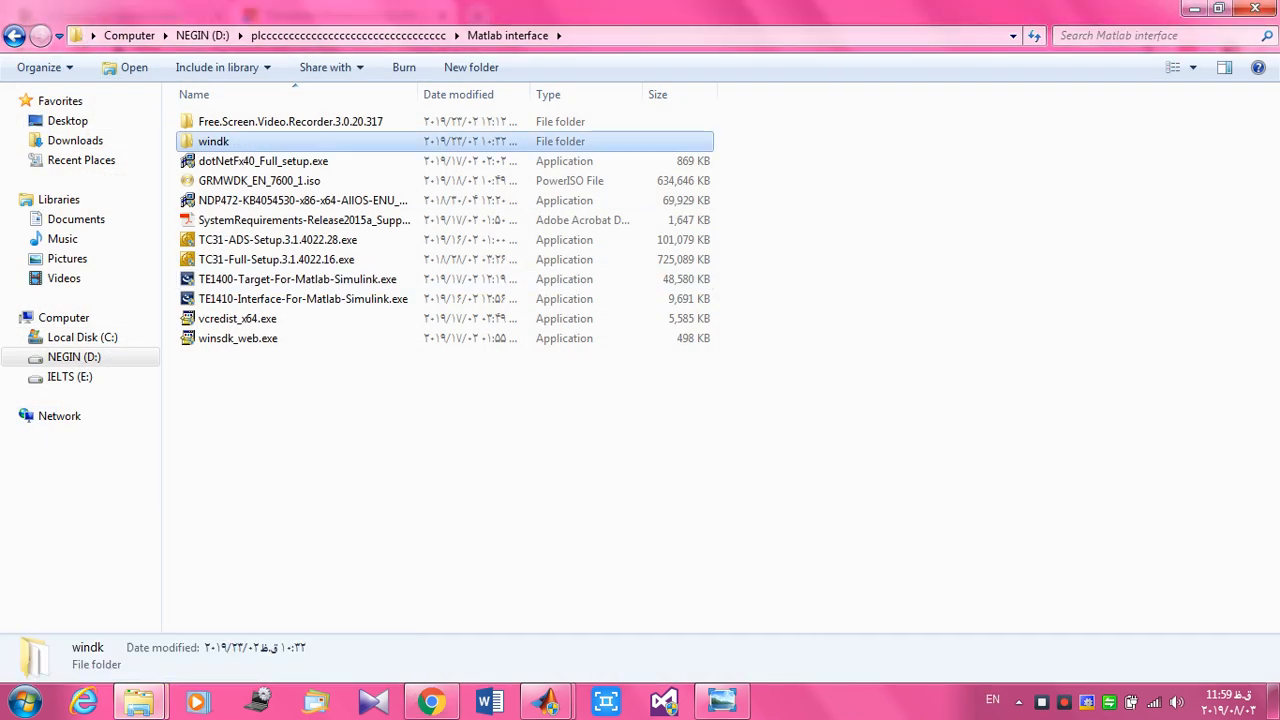
double_click(230, 141)
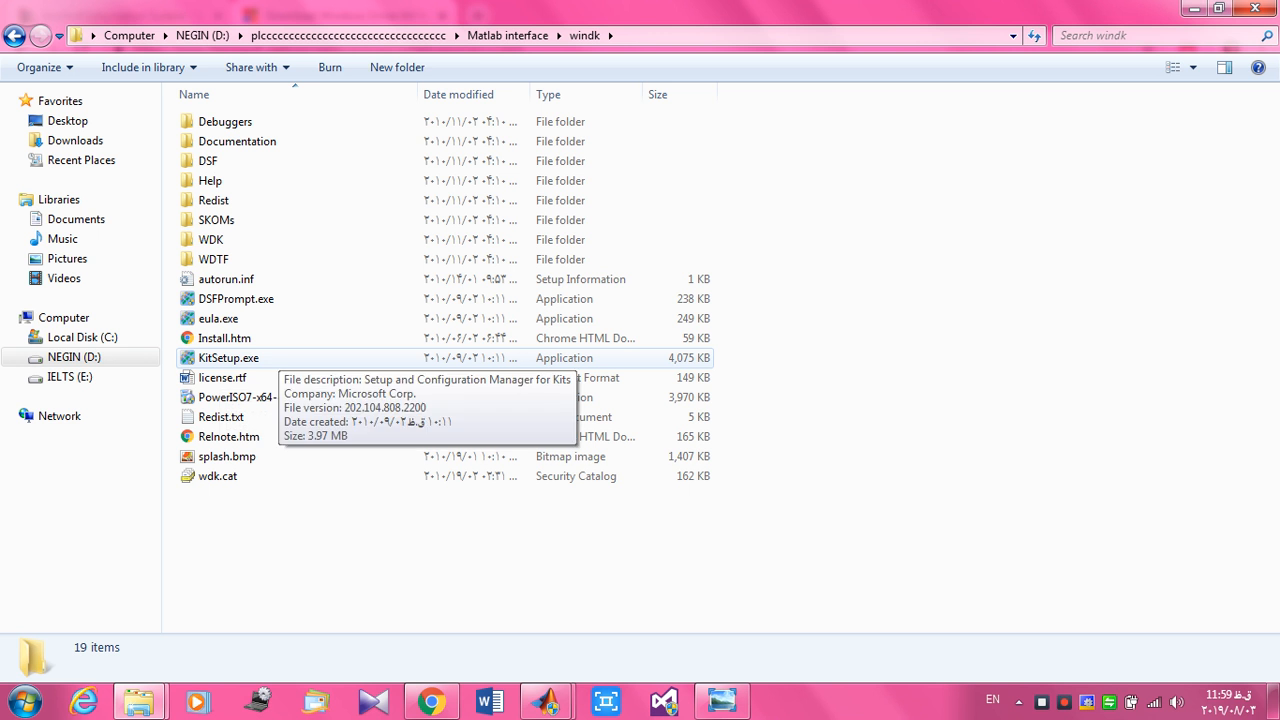
double_click(278, 356)
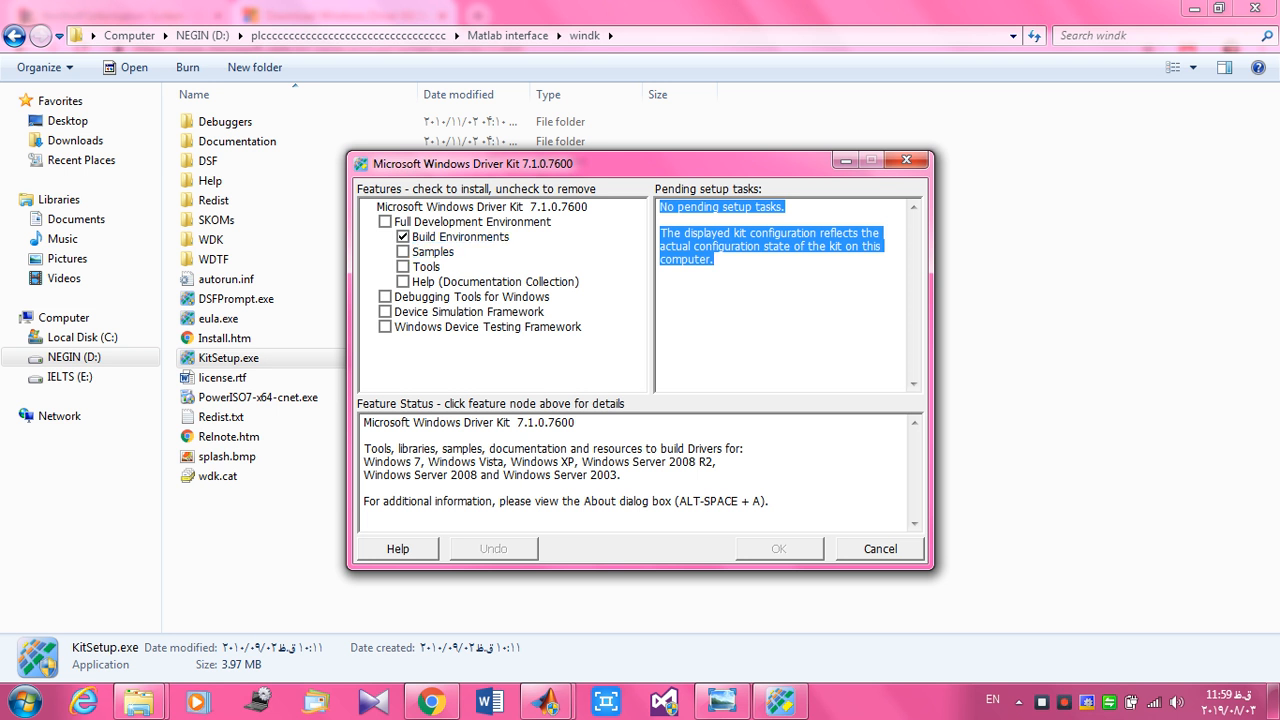
key(Escape)
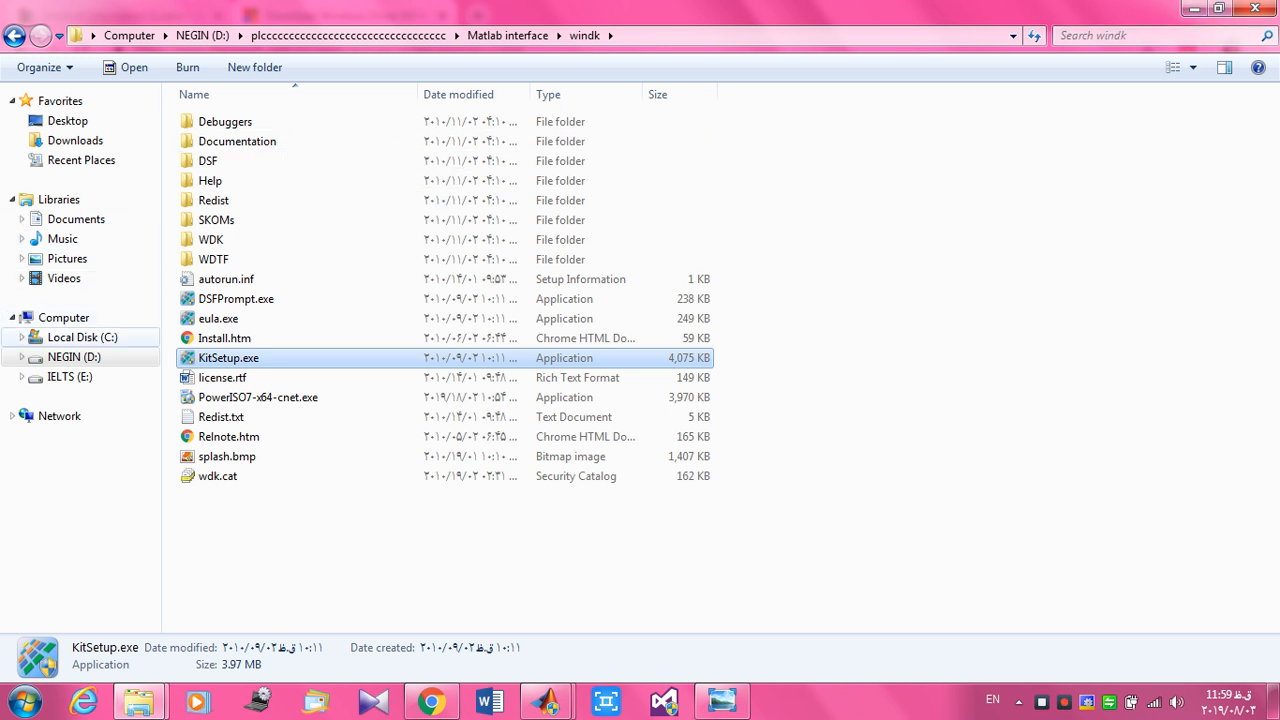
Browse to the driver kit's installation folder C:\WinDDK\7600.16385.1.
click(82, 338)
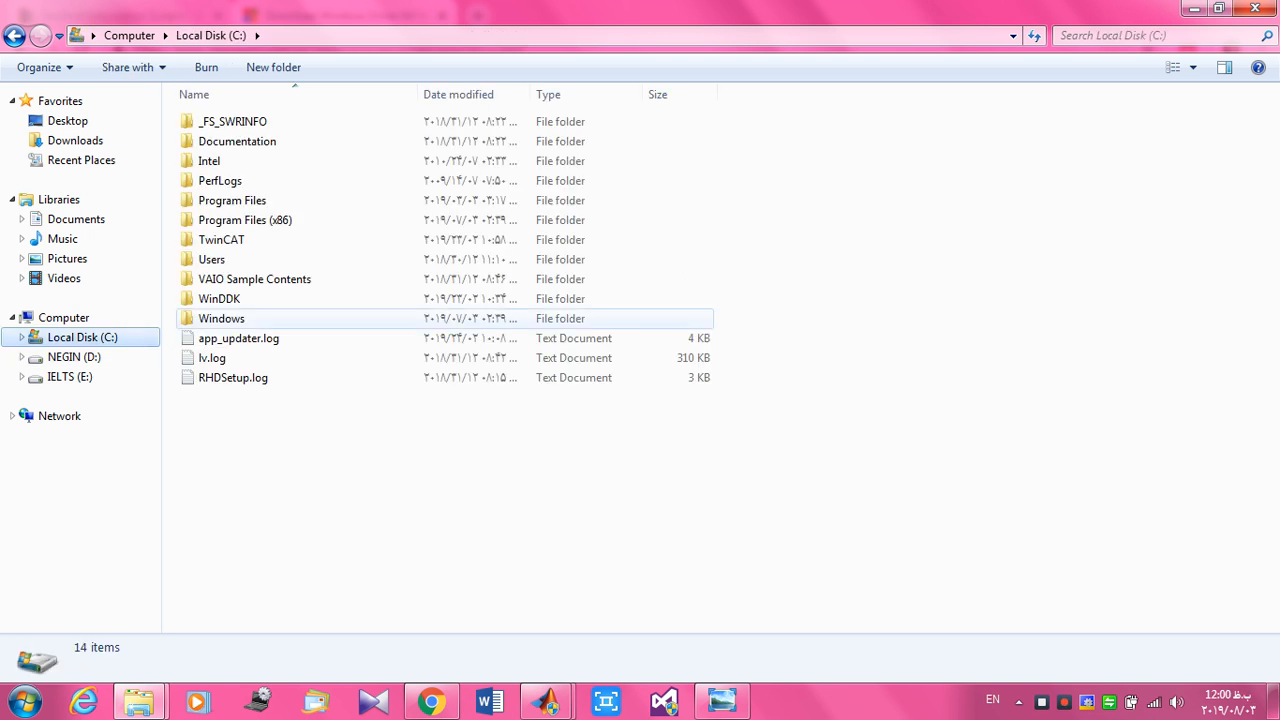
double_click(219, 298)
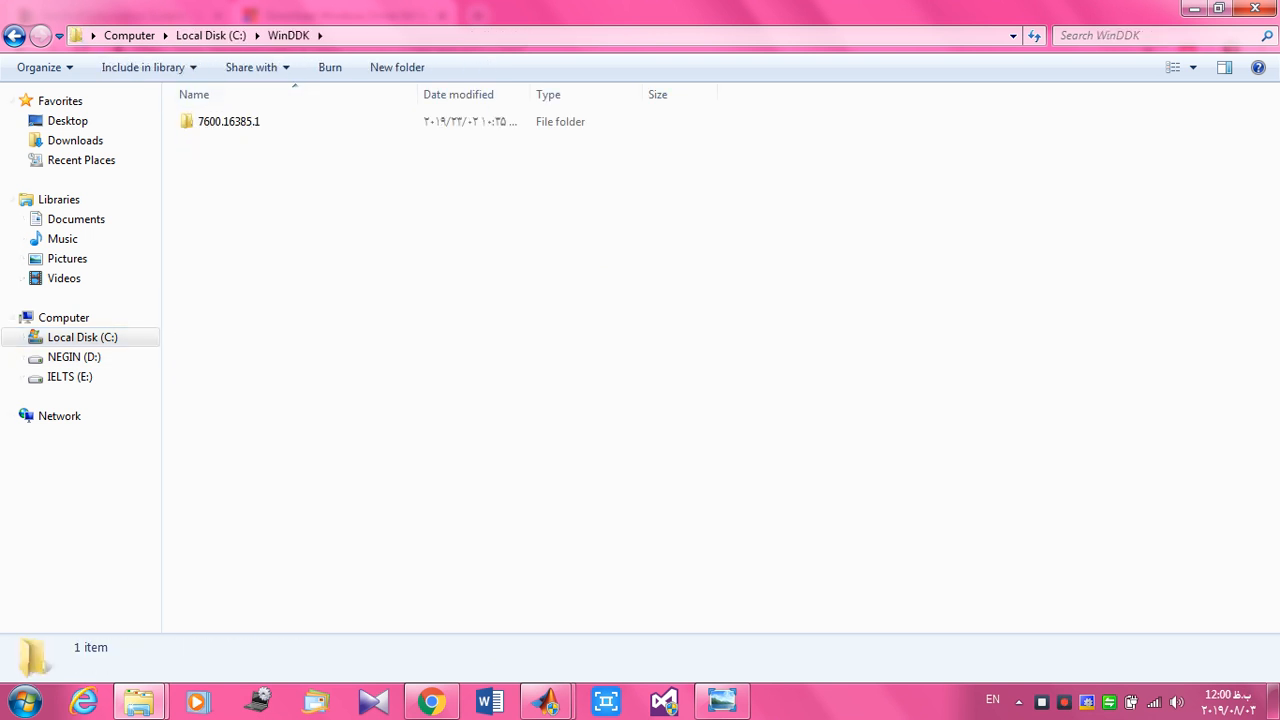
double_click(229, 121)
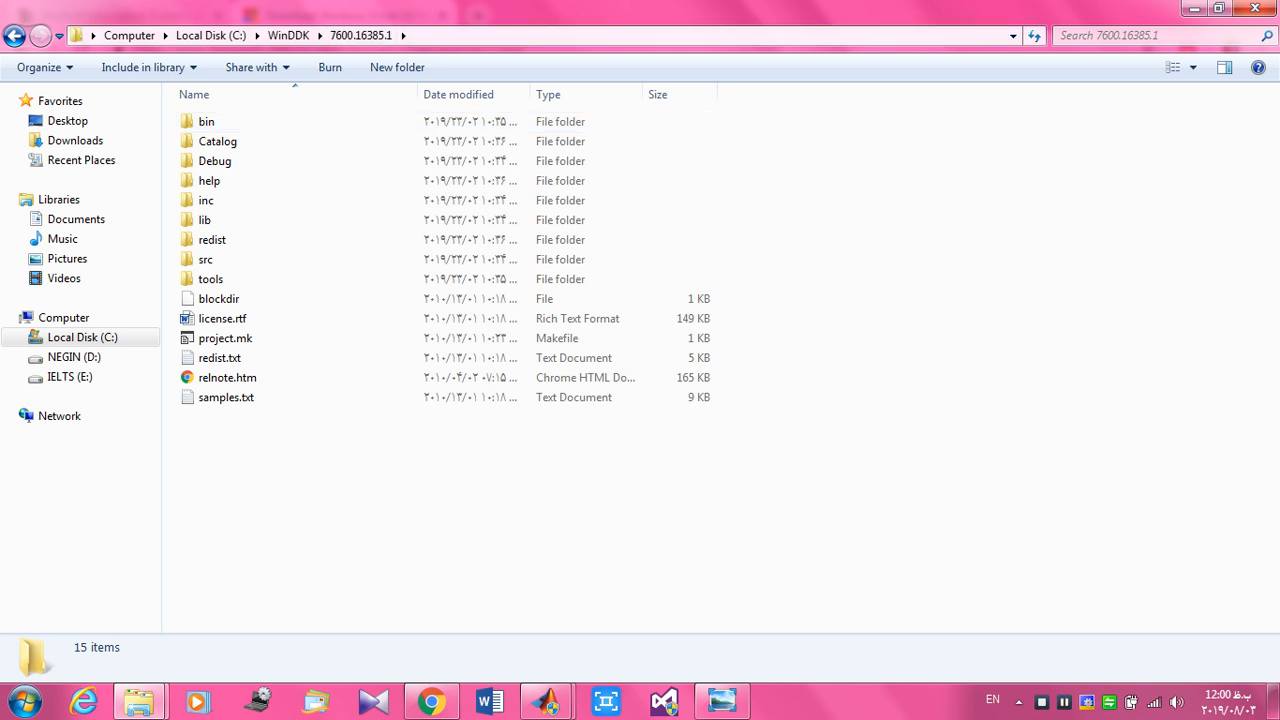
Copy the full path C:\WinDDK\7600.16385.1 of the installation folder and minimize the Explorer window.
click(520, 36)
drag(214, 36, 62, 36)
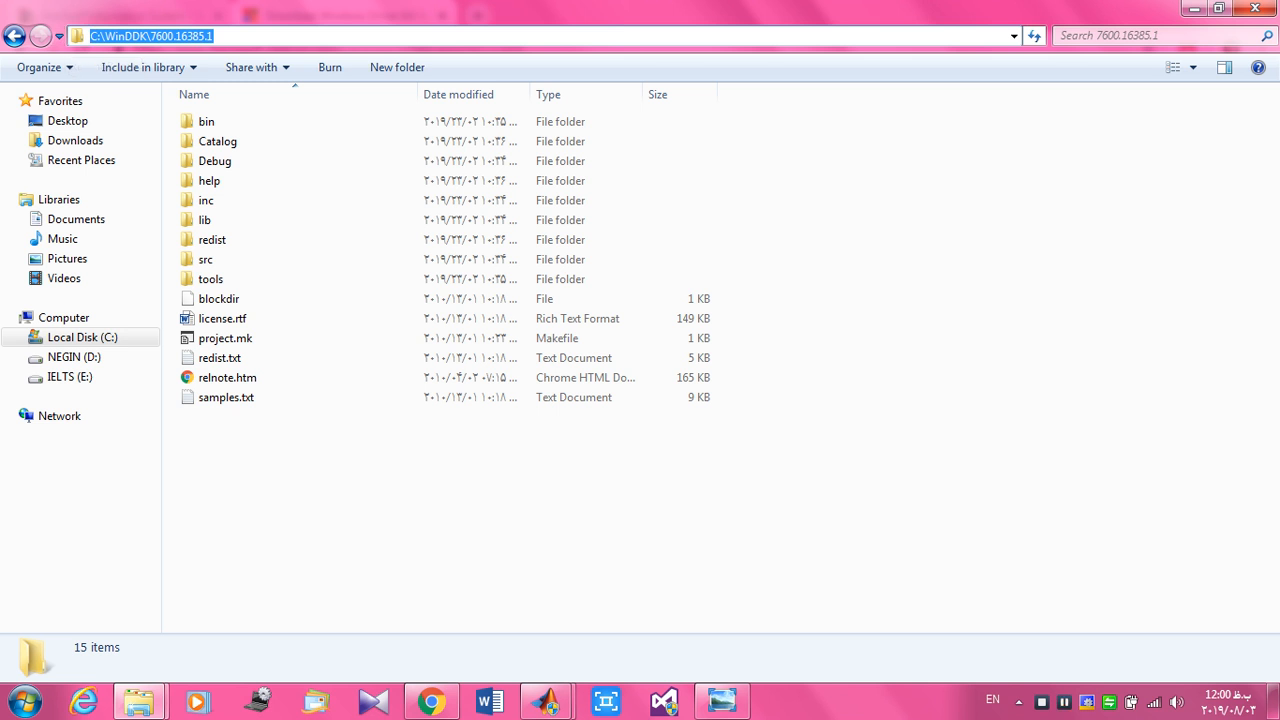
click(1194, 9)
click(1194, 9)
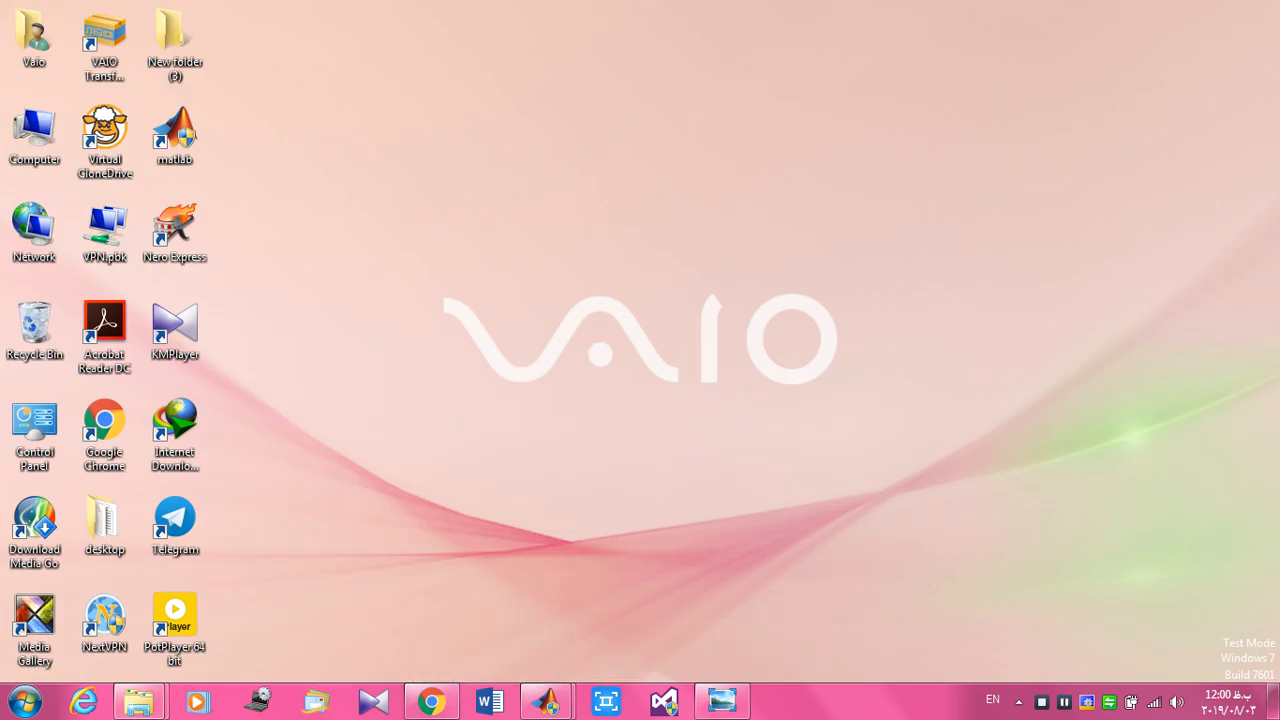
mouse_move(138, 704)
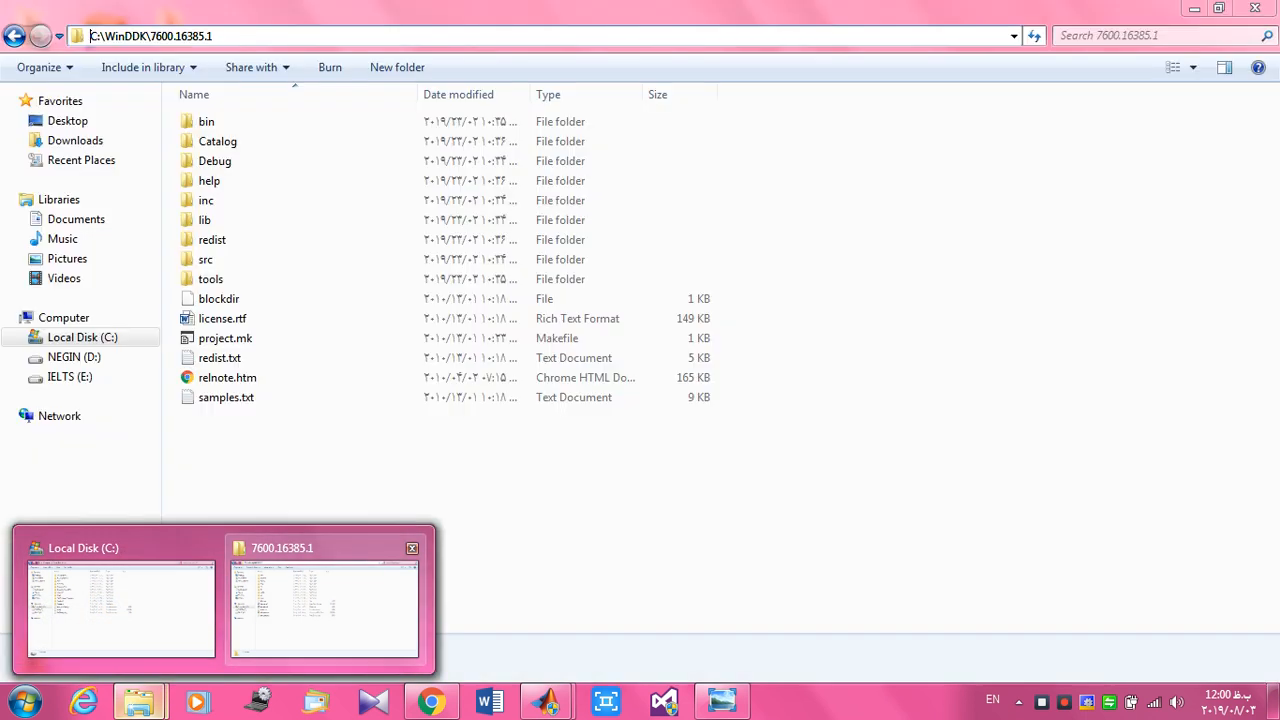
click(325, 605)
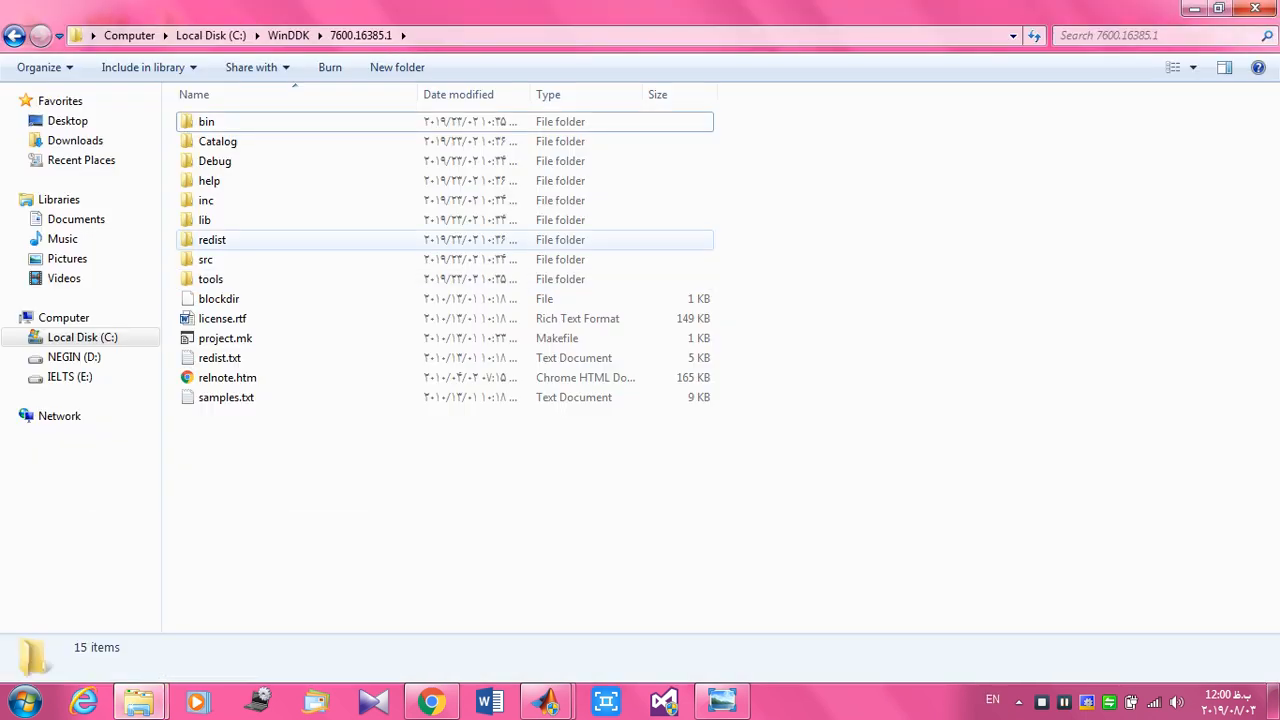
click(535, 36)
key(ctrl+c)
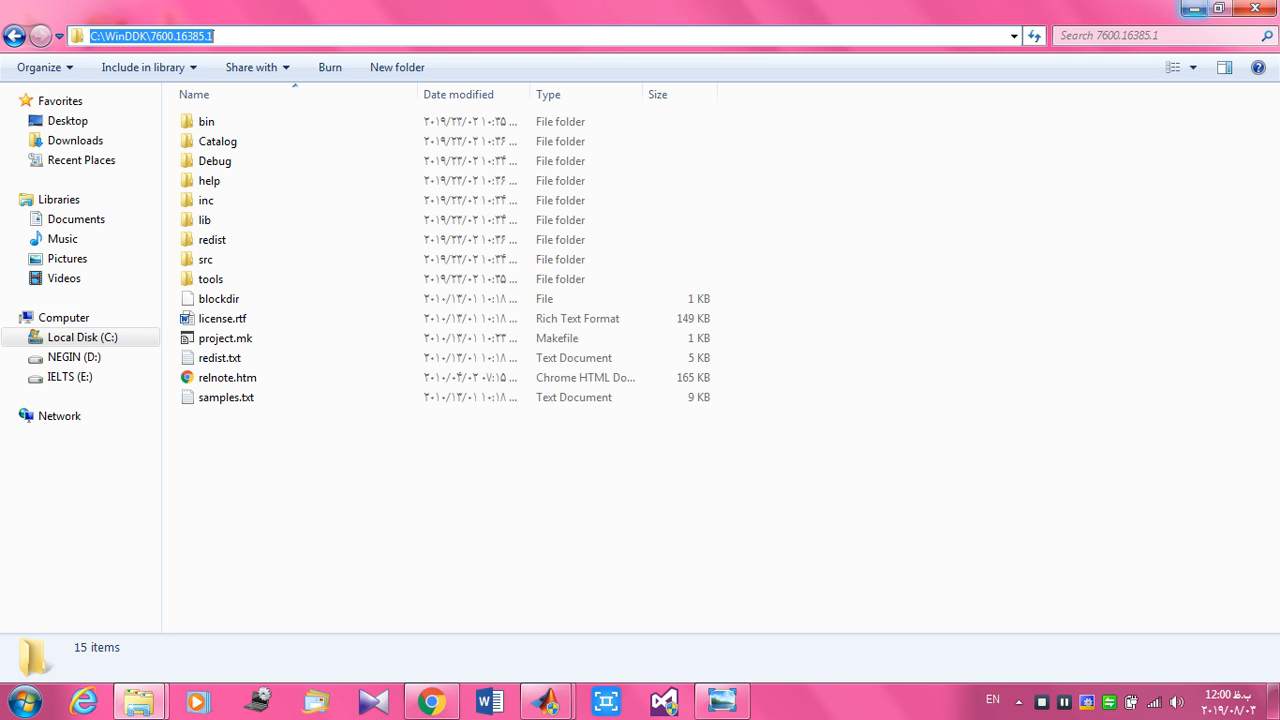
click(1194, 9)
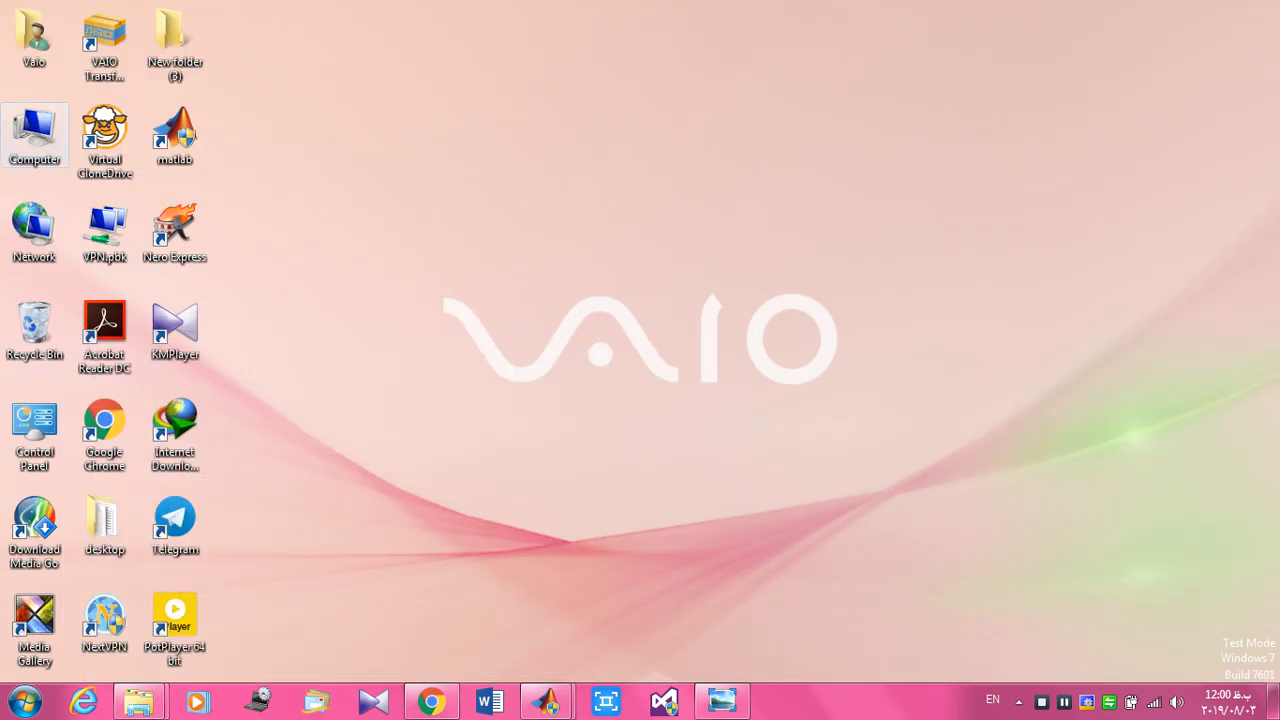
Open the environment variables from the computer's advanced system settings.
right_click(18, 147)
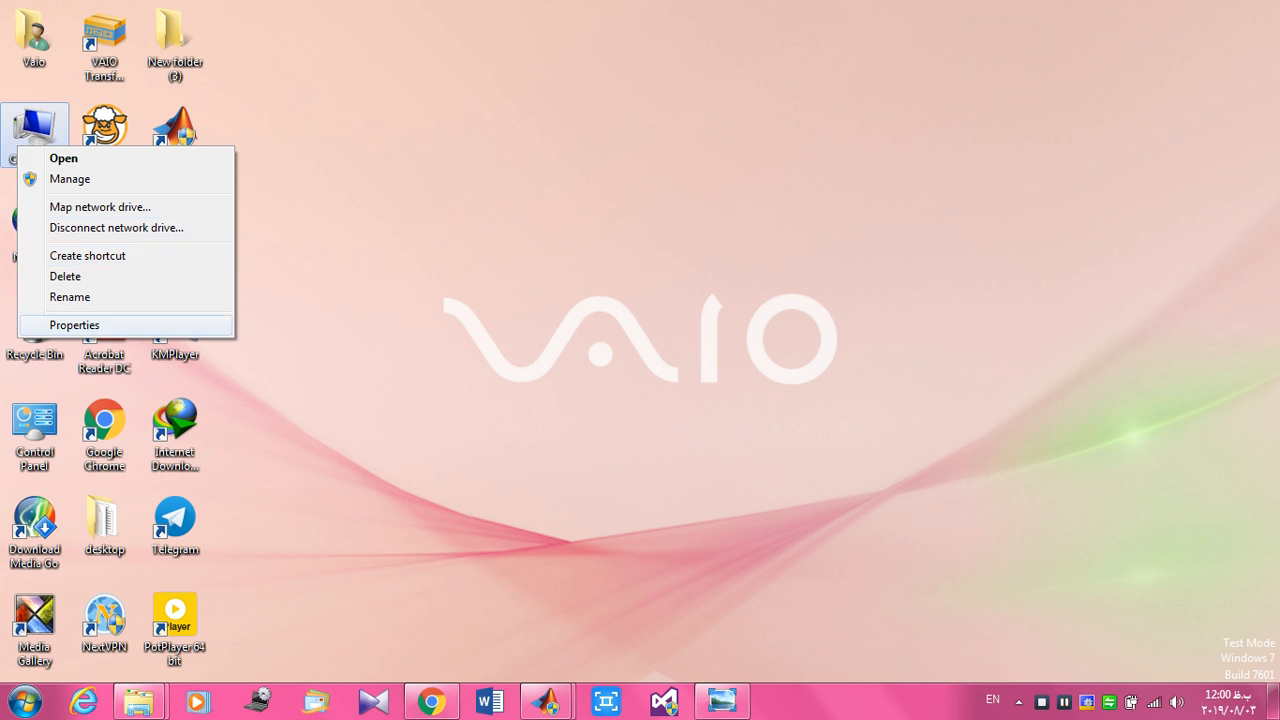
click(74, 325)
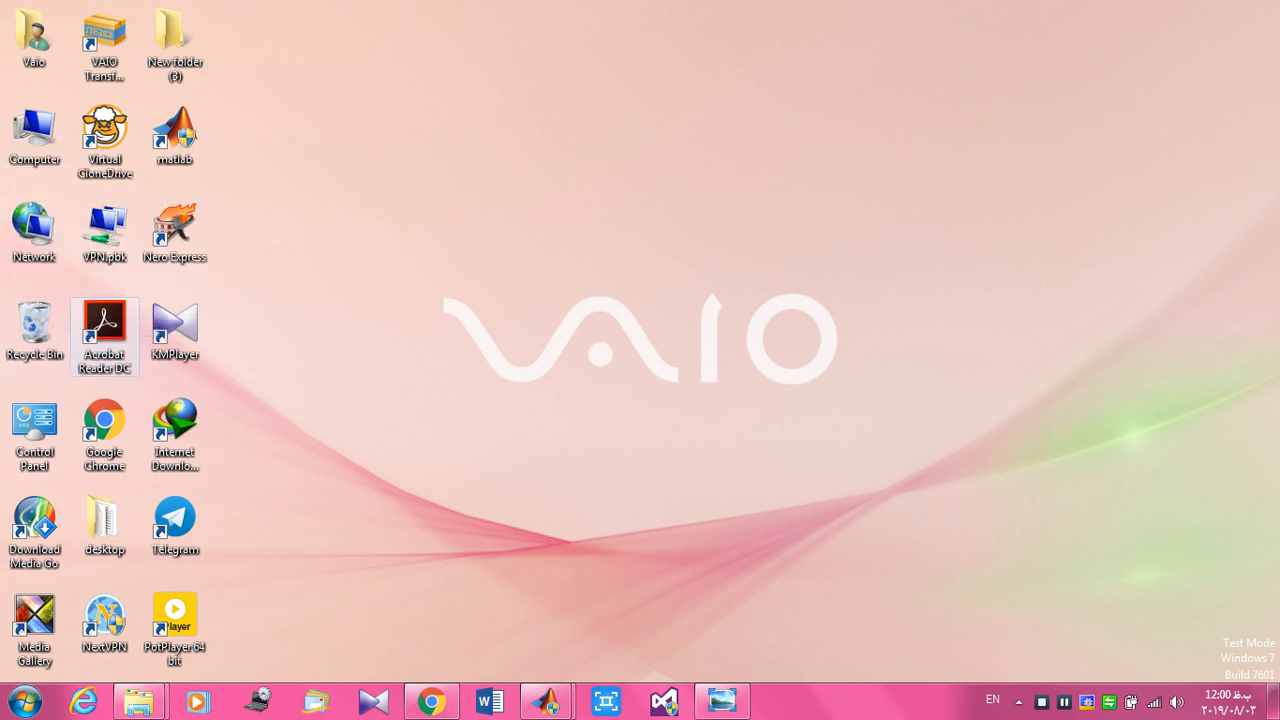
click(343, 295)
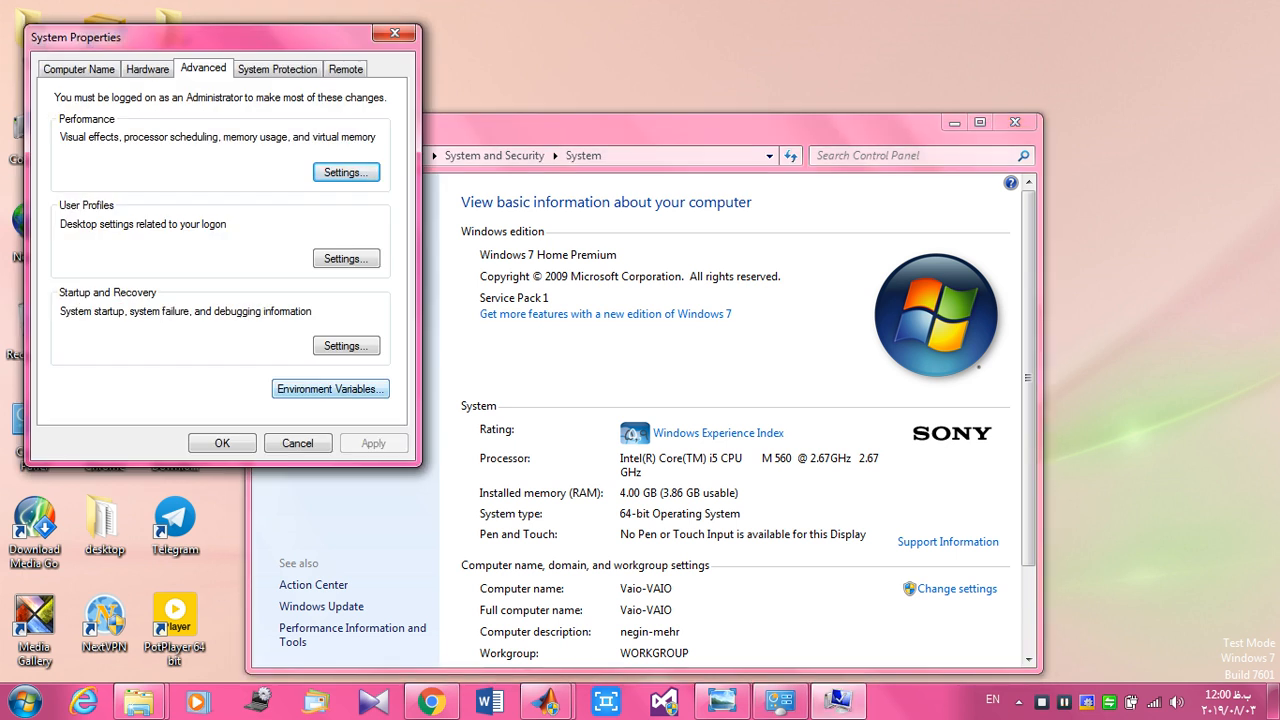
click(330, 389)
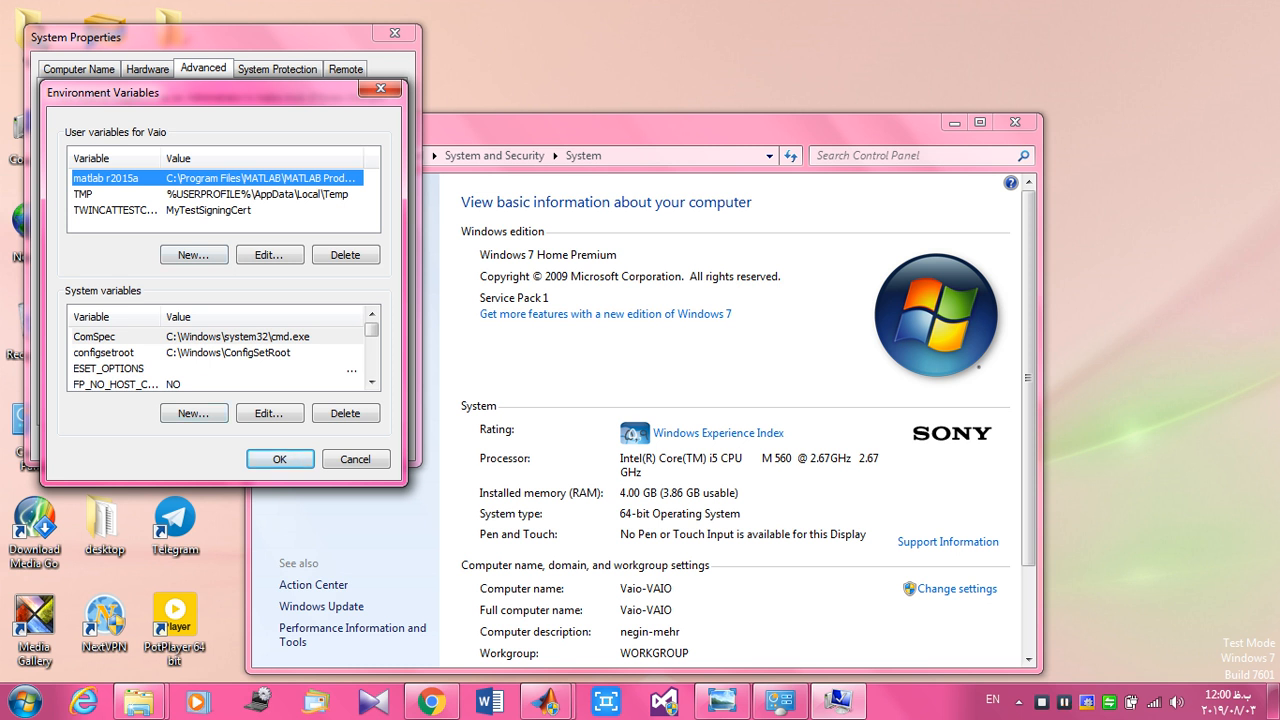
Try to add a new system variable with the copied path C:\WinDDK\7600.16385.1 as its value.
click(194, 413)
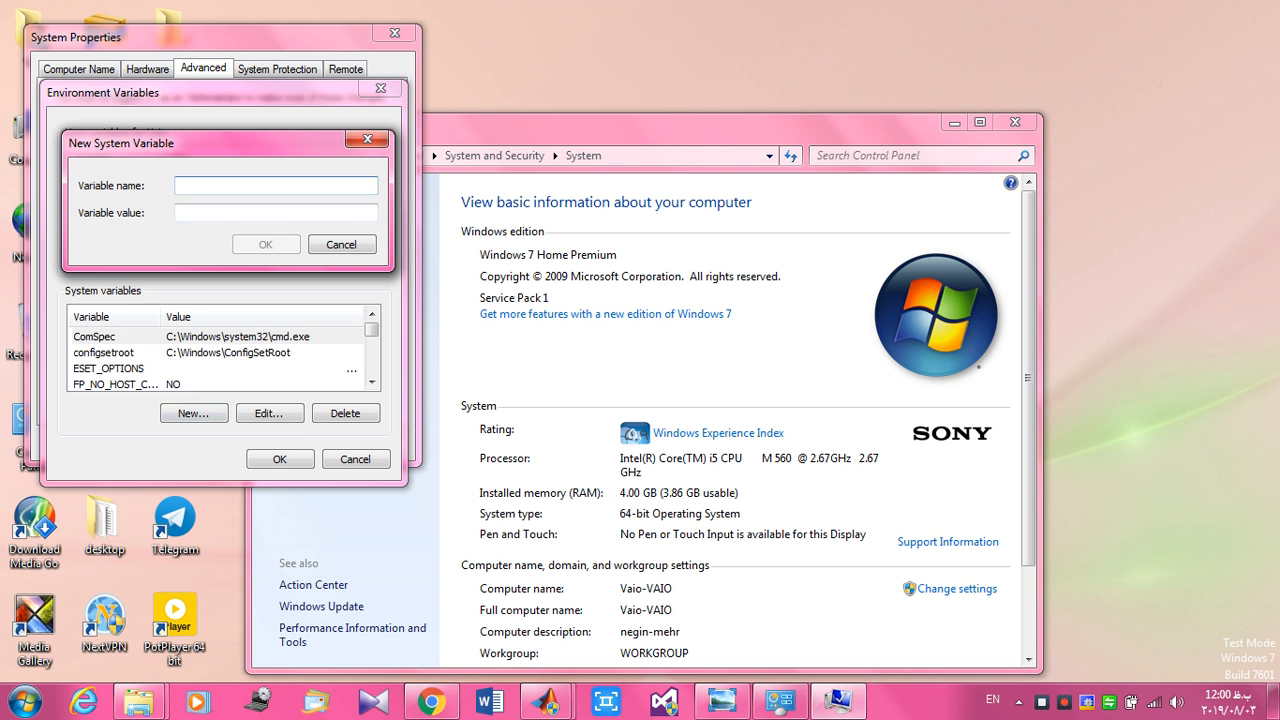
key(Tab)
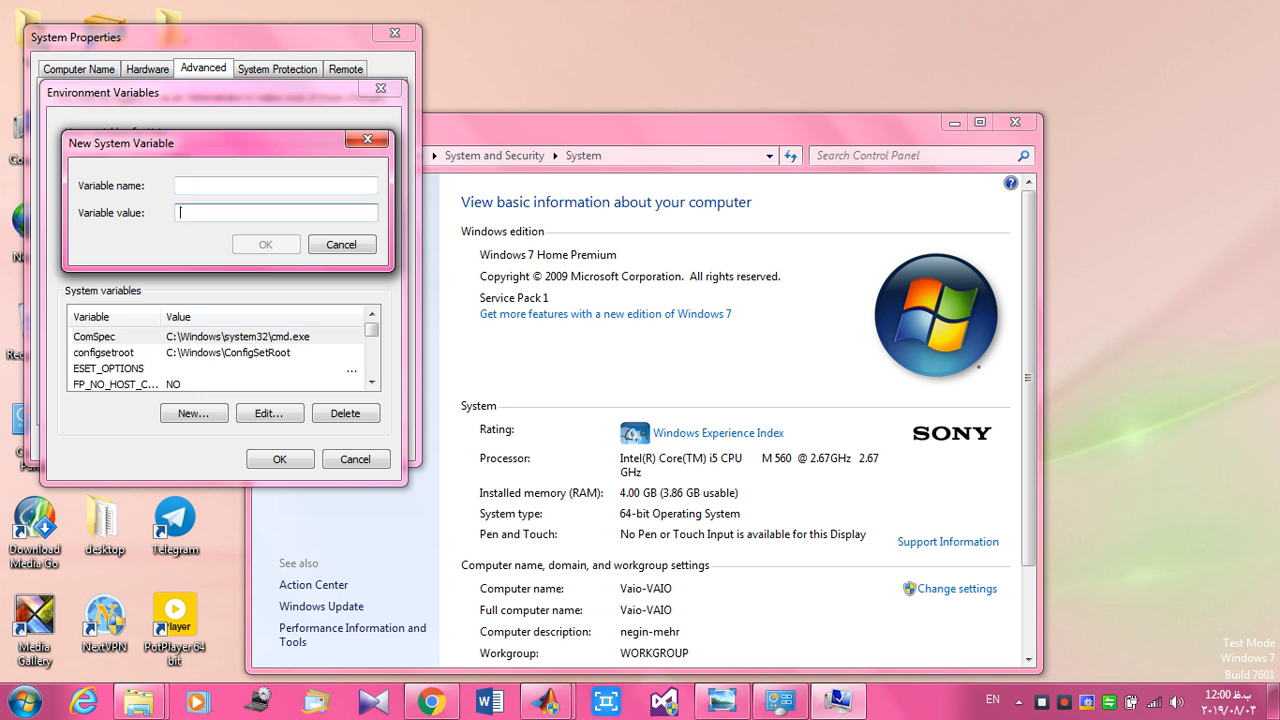
key(ctrl+v)
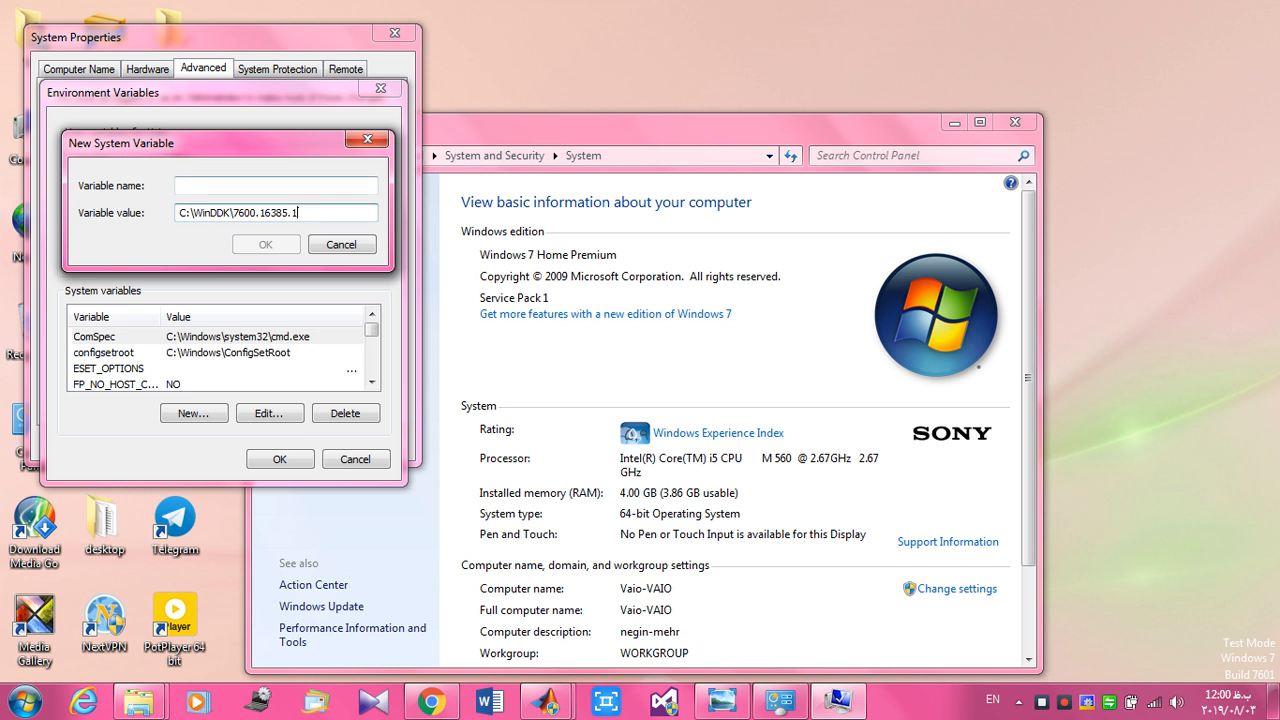
click(222, 186)
click(341, 244)
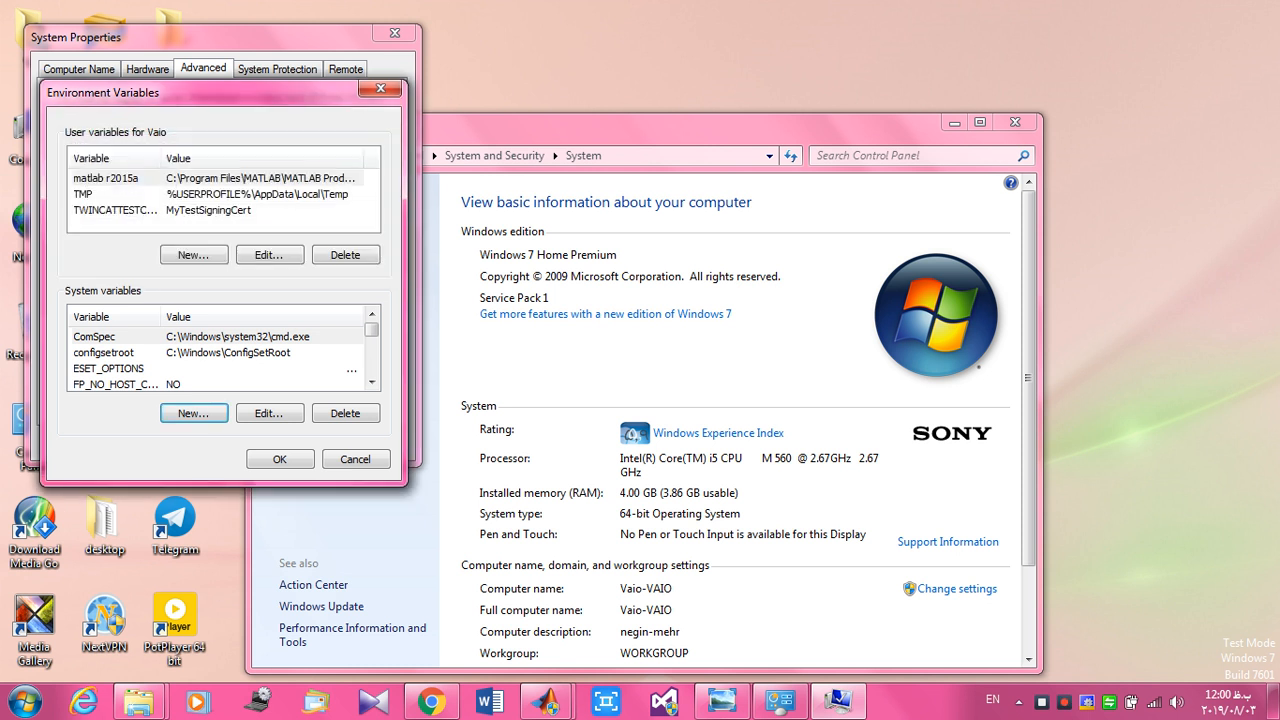
Check the existing WINDDK7 entry among the system variables and close the system settings.
scroll(220, 360, down, 3)
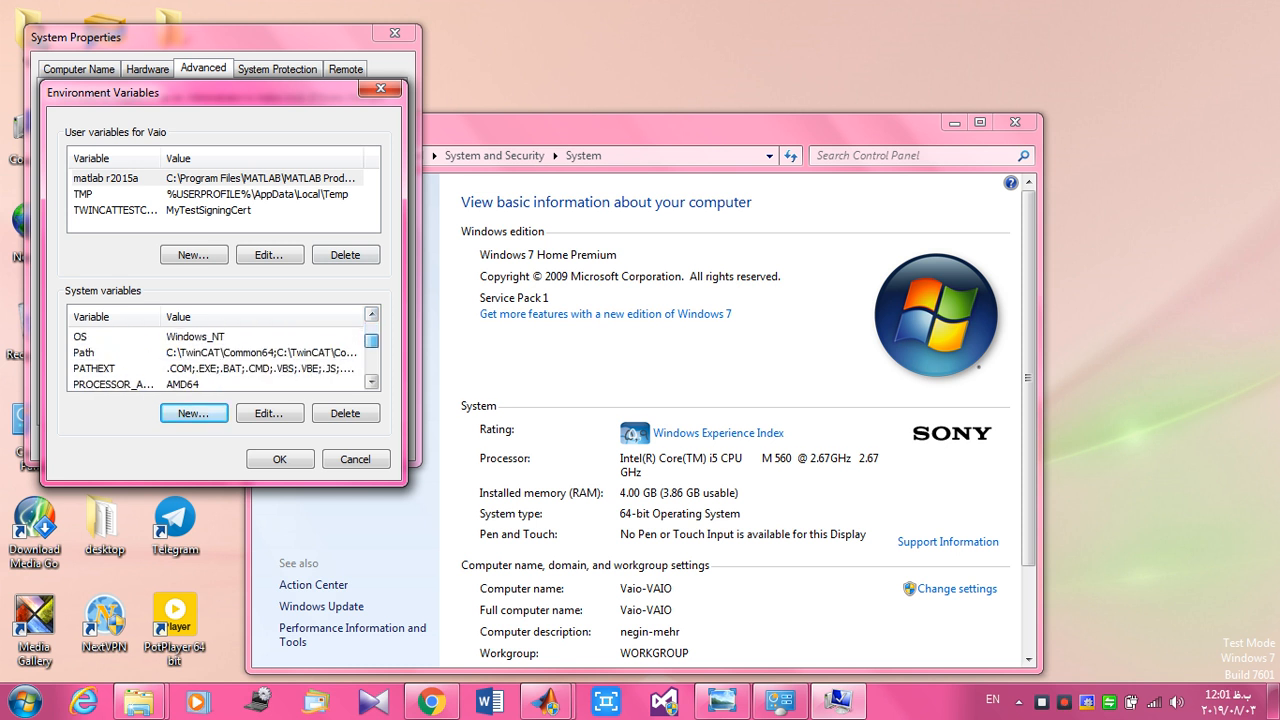
scroll(220, 360, down, 3)
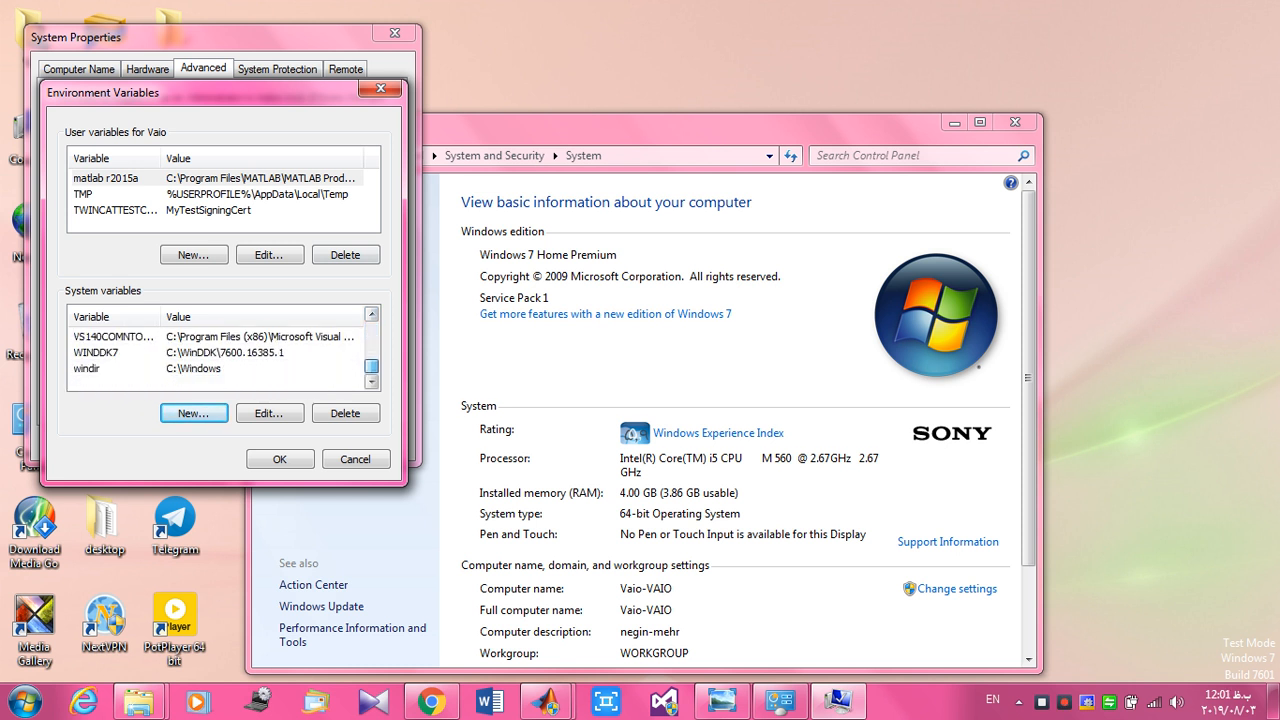
click(218, 352)
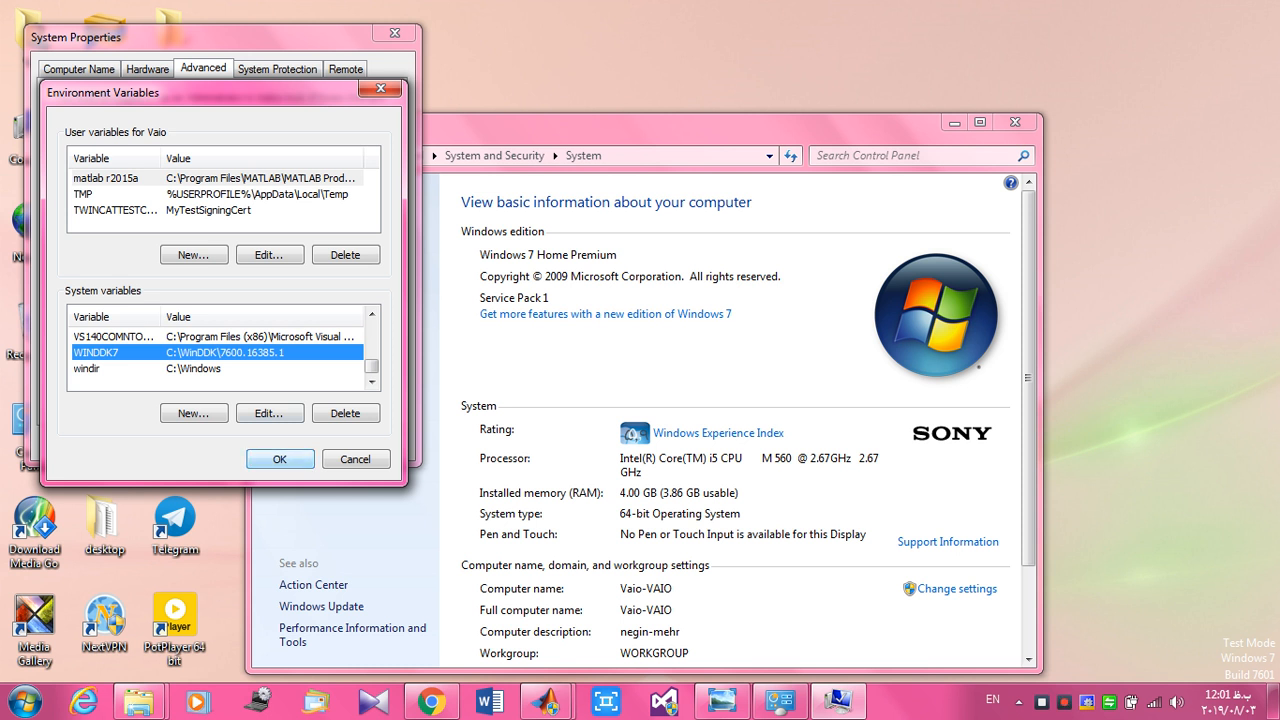
click(356, 459)
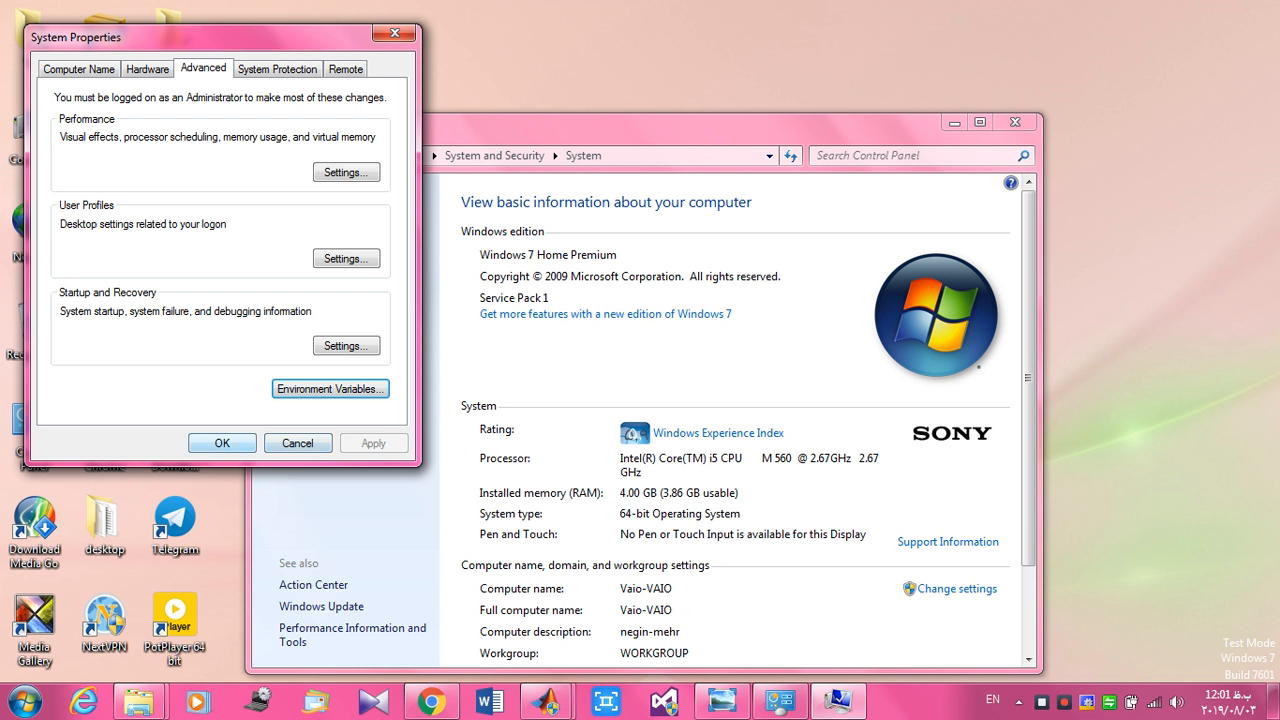
click(222, 443)
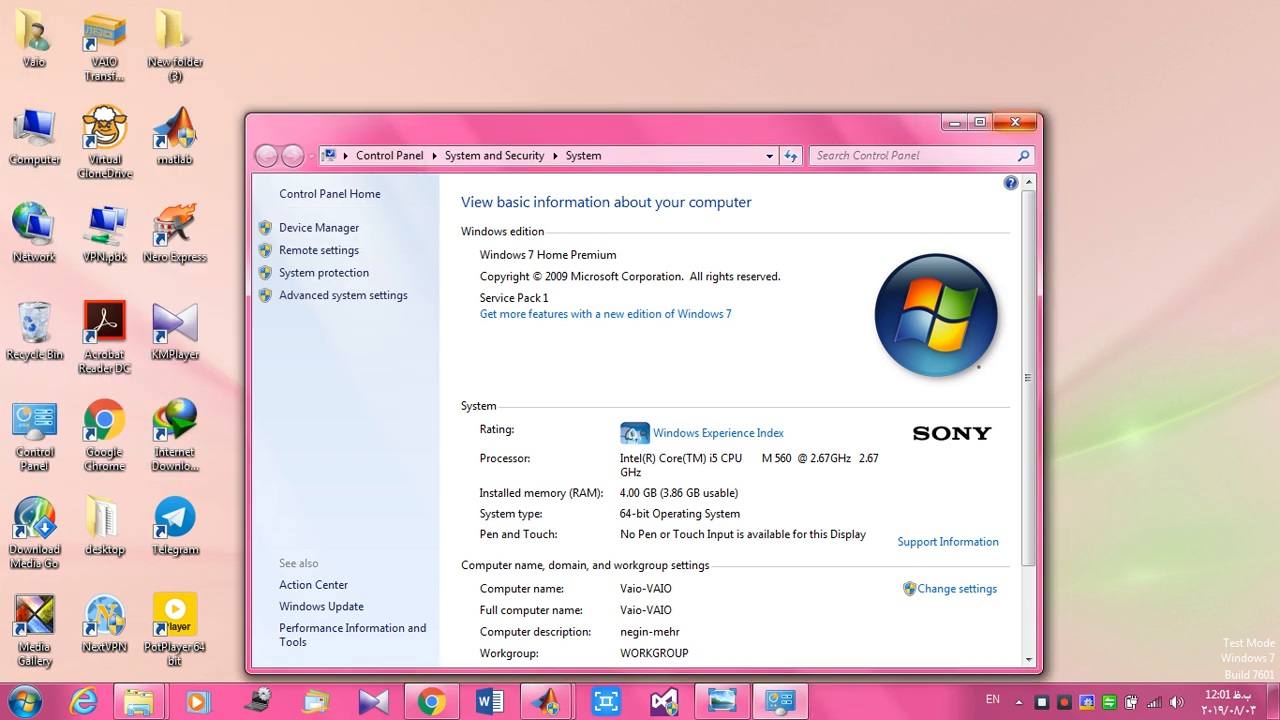
click(1015, 122)
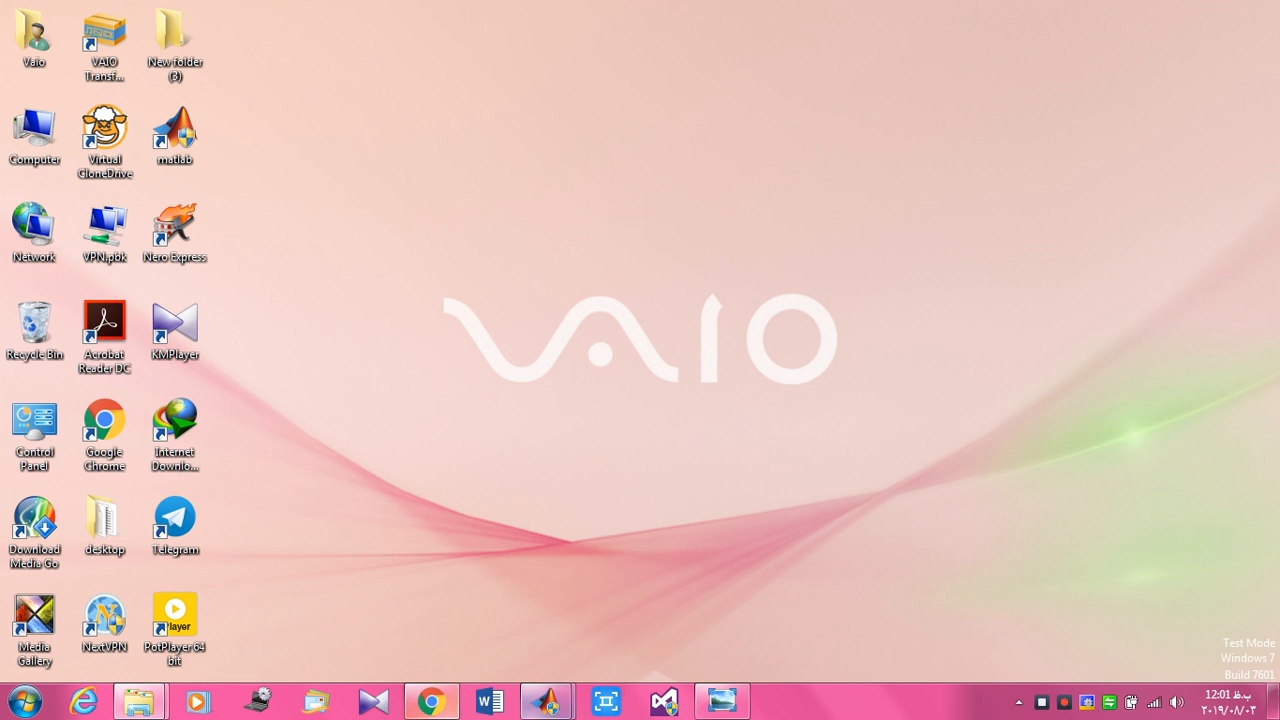
Switch to Chrome and find the Setup instructions on the Beckhoff TE1400 installation page.
click(431, 702)
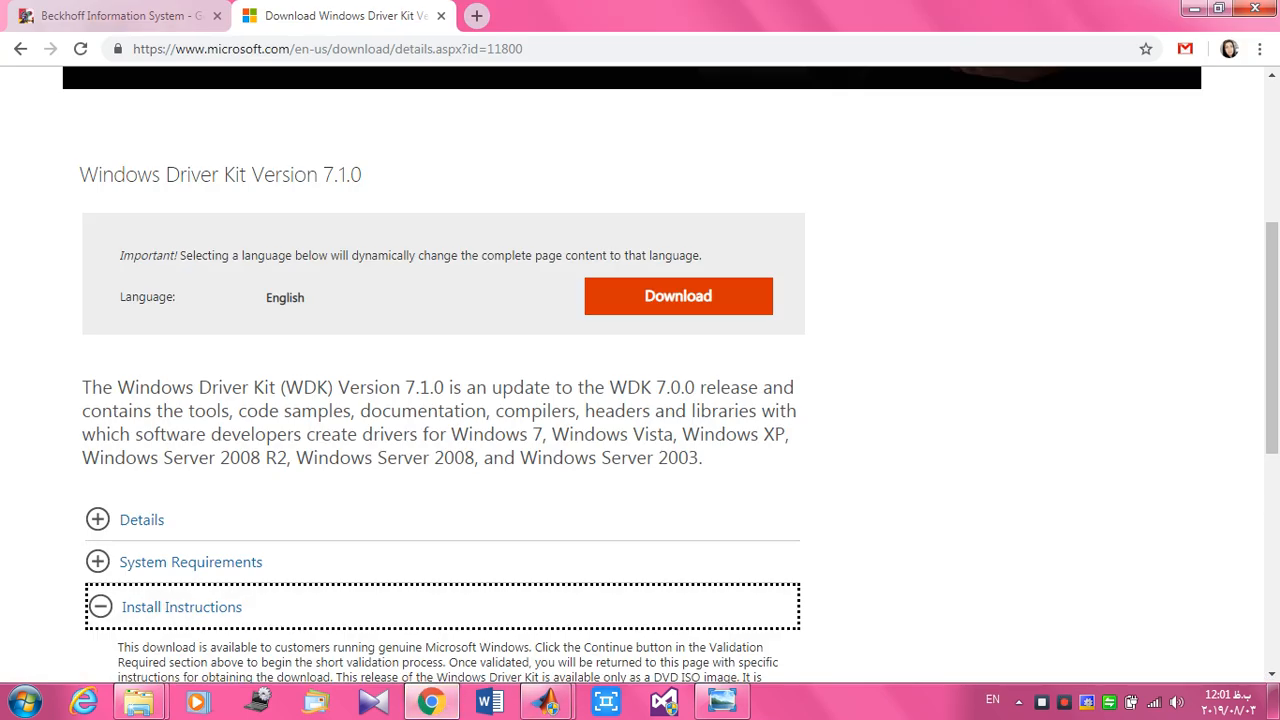
click(120, 15)
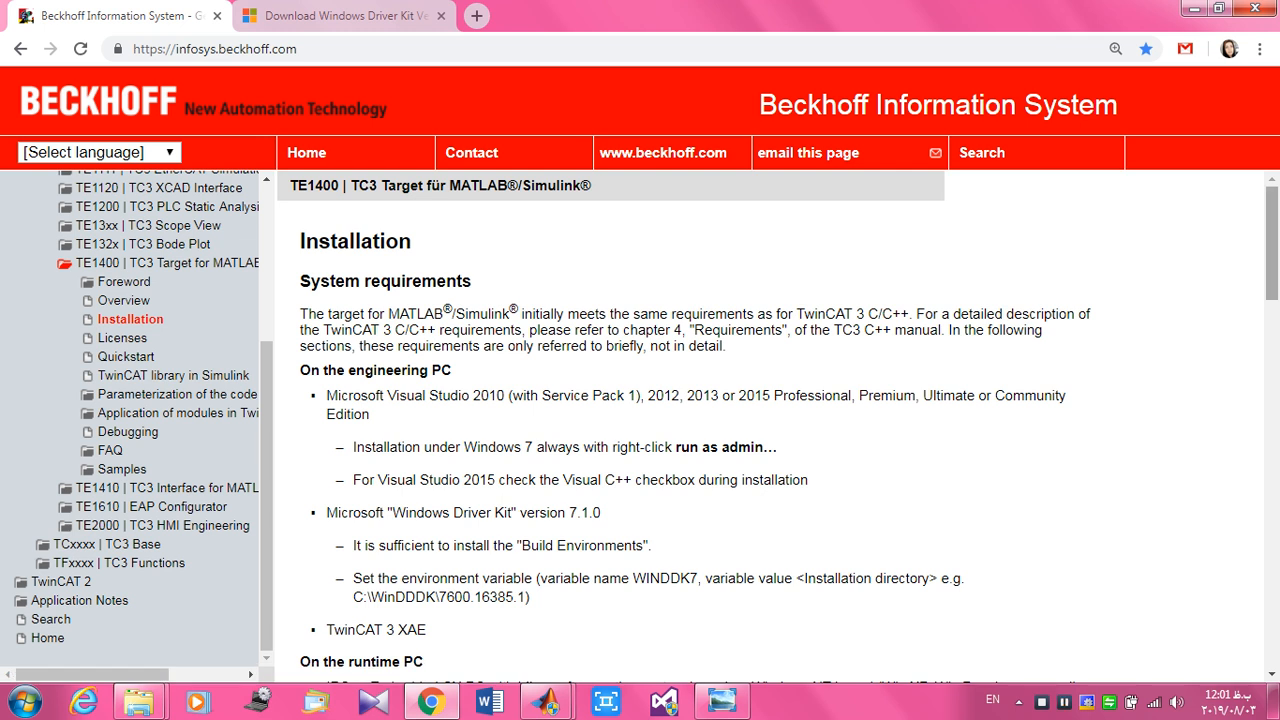
scroll(780, 430, down, 5)
scroll(780, 430, down, 4)
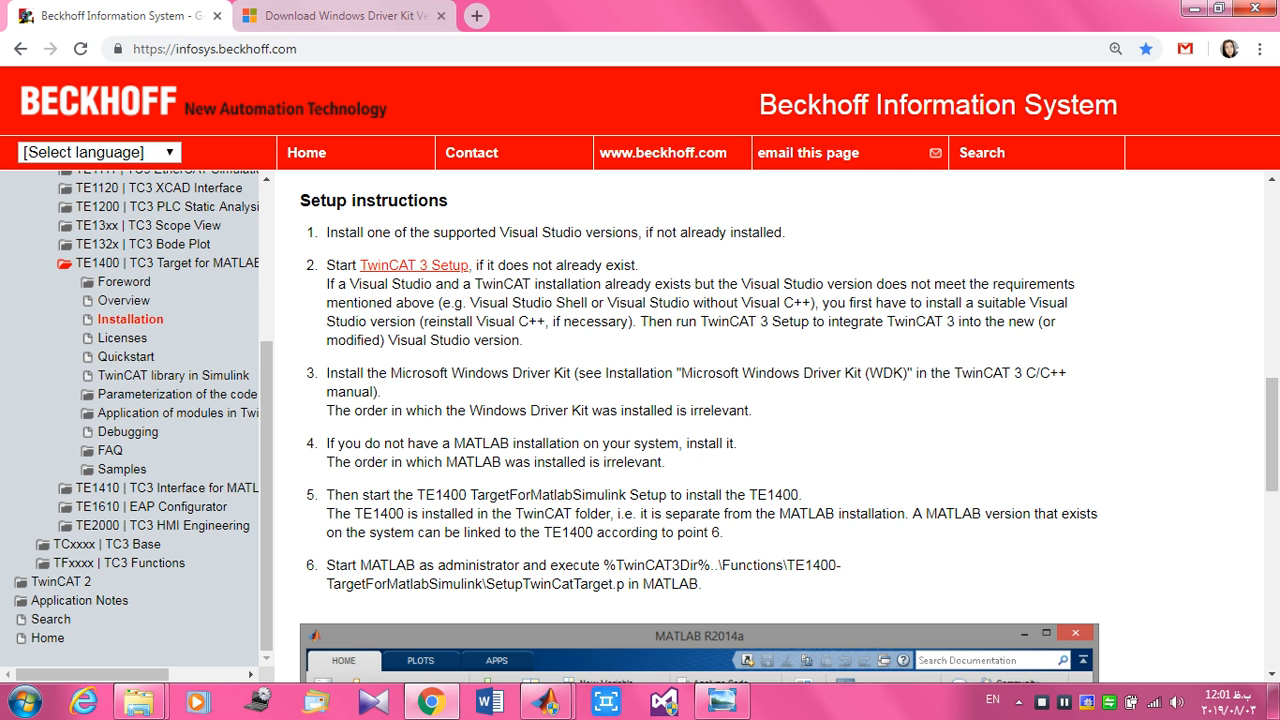
drag(311, 201, 448, 201)
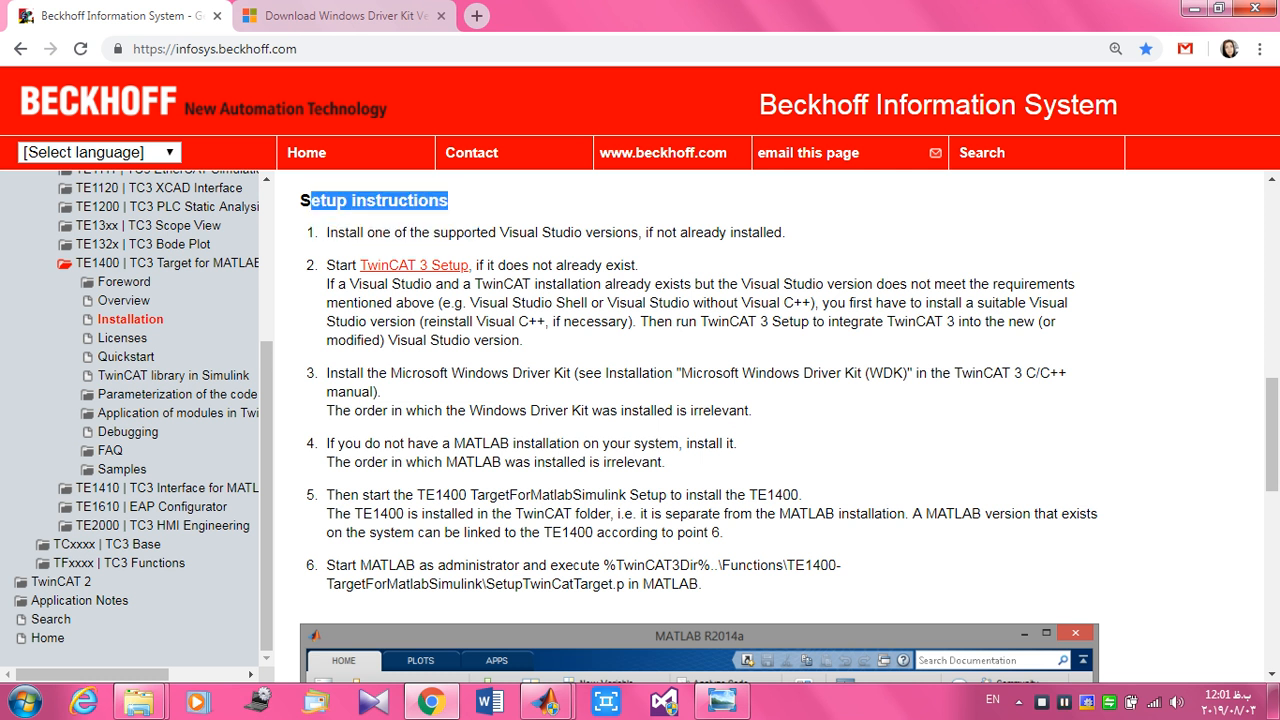
click(311, 201)
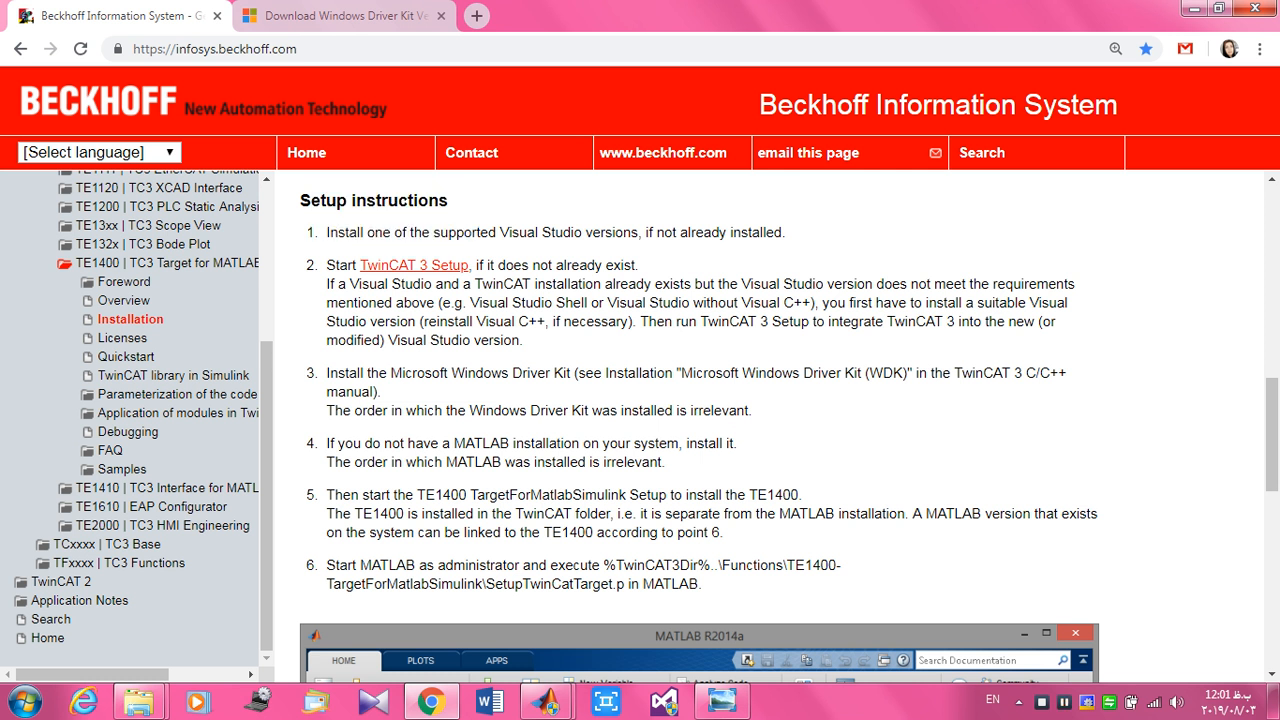
Read the setup steps for Visual Studio, TwinCAT 3, the Windows Driver Kit, MATLAB and TE1400, and view the SetupTwinCatTarget.p illustration.
drag(527, 232, 638, 232)
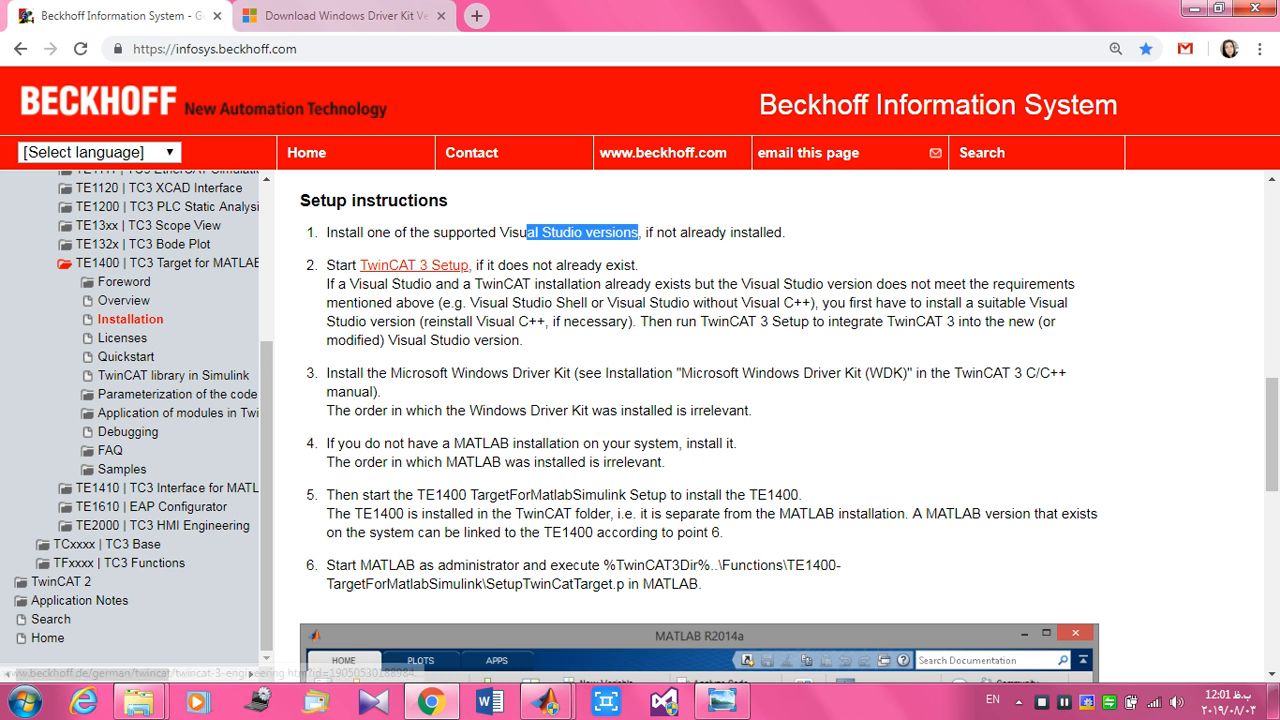
drag(326, 265, 540, 265)
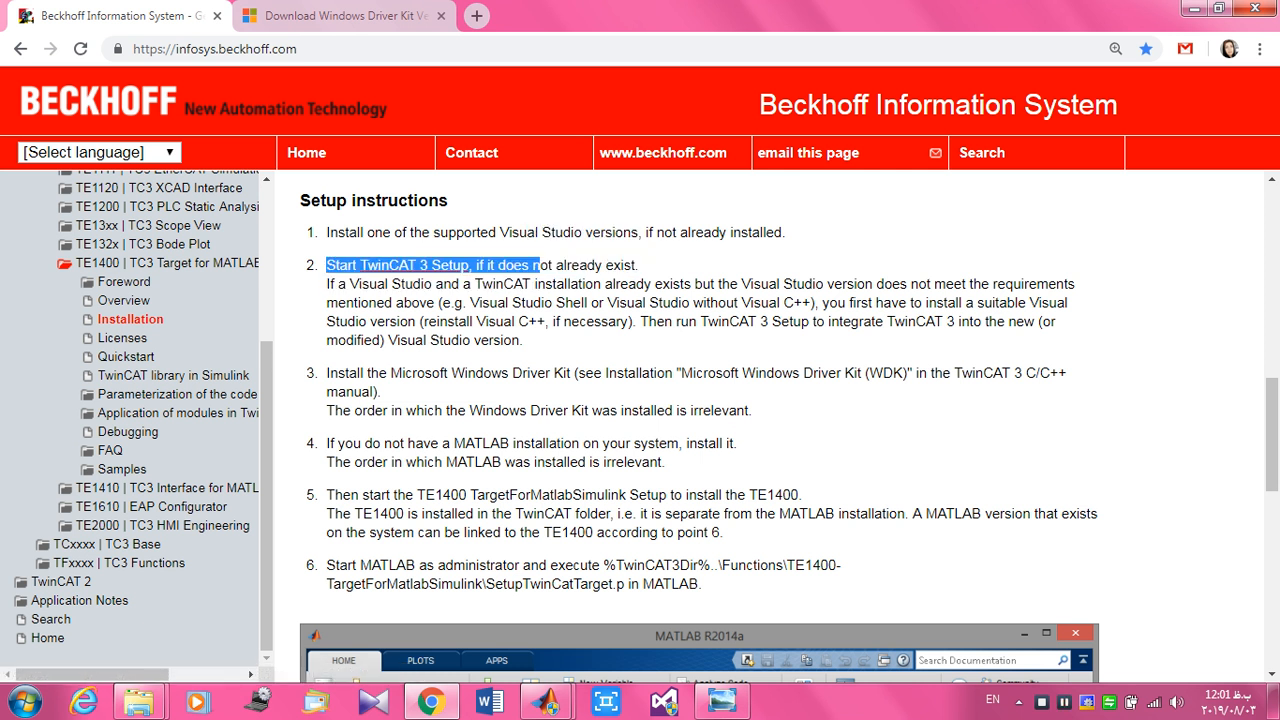
drag(451, 373, 606, 373)
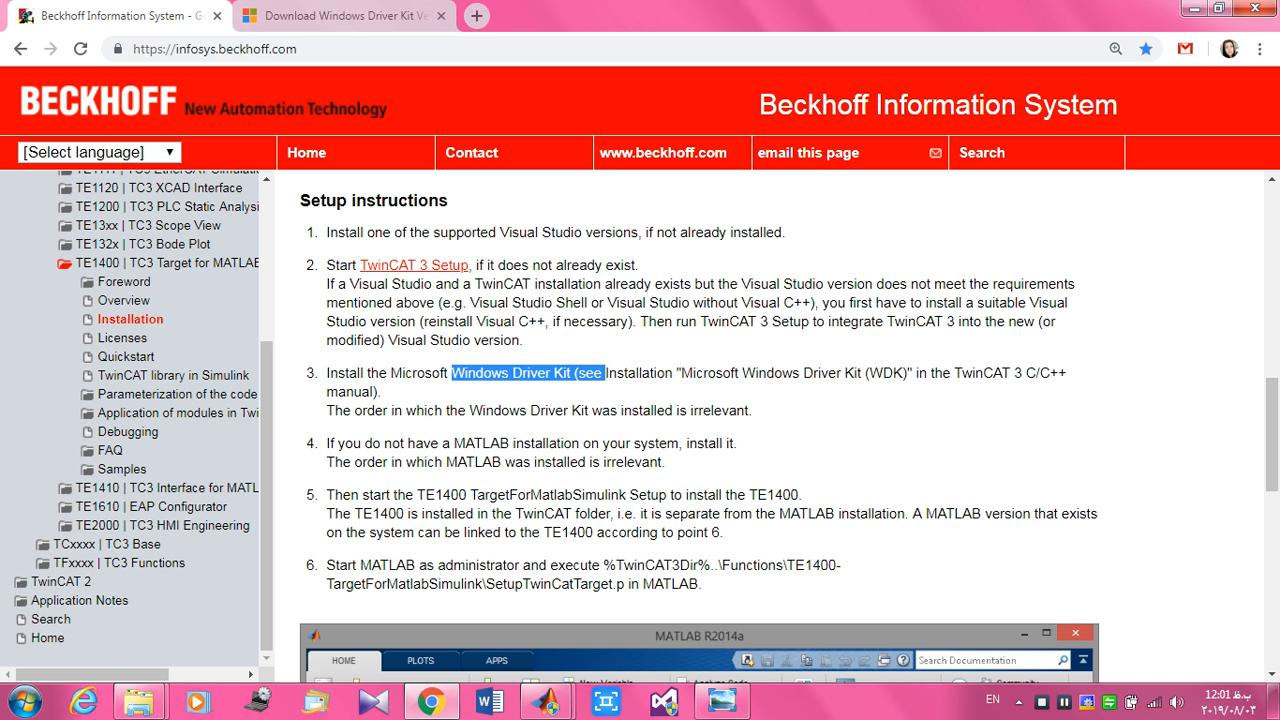
drag(410, 443, 588, 461)
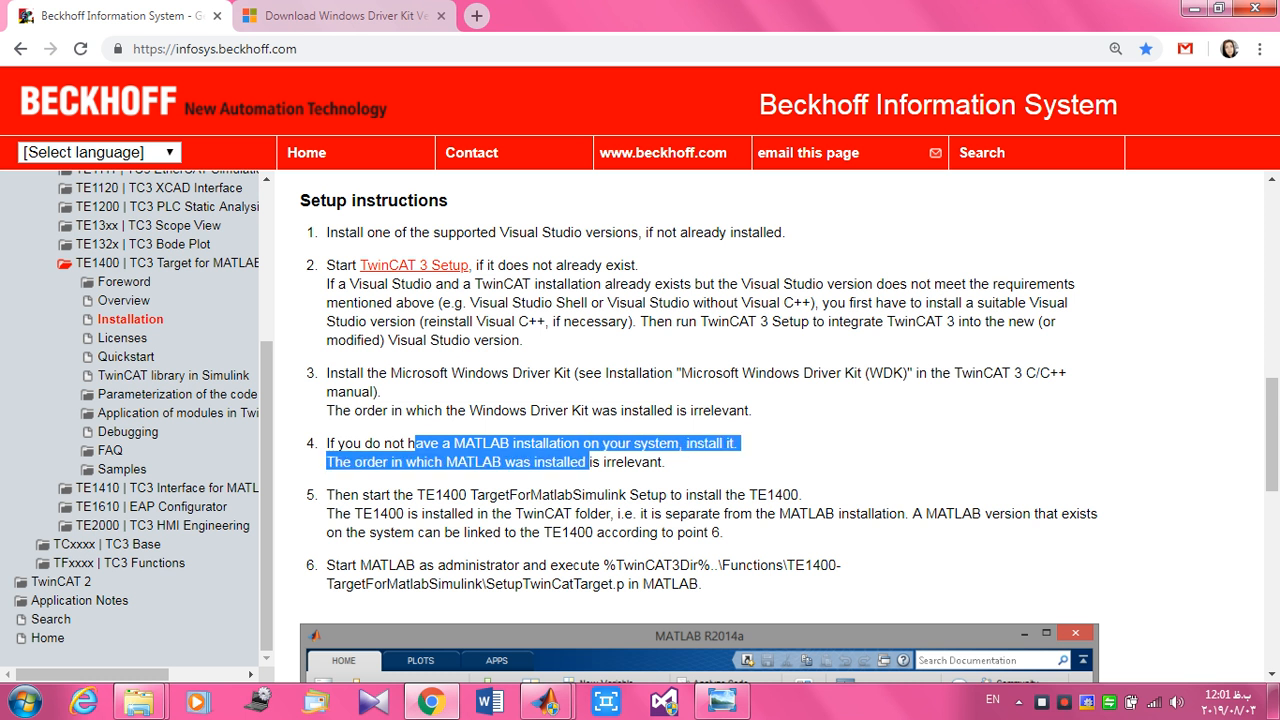
click(589, 461)
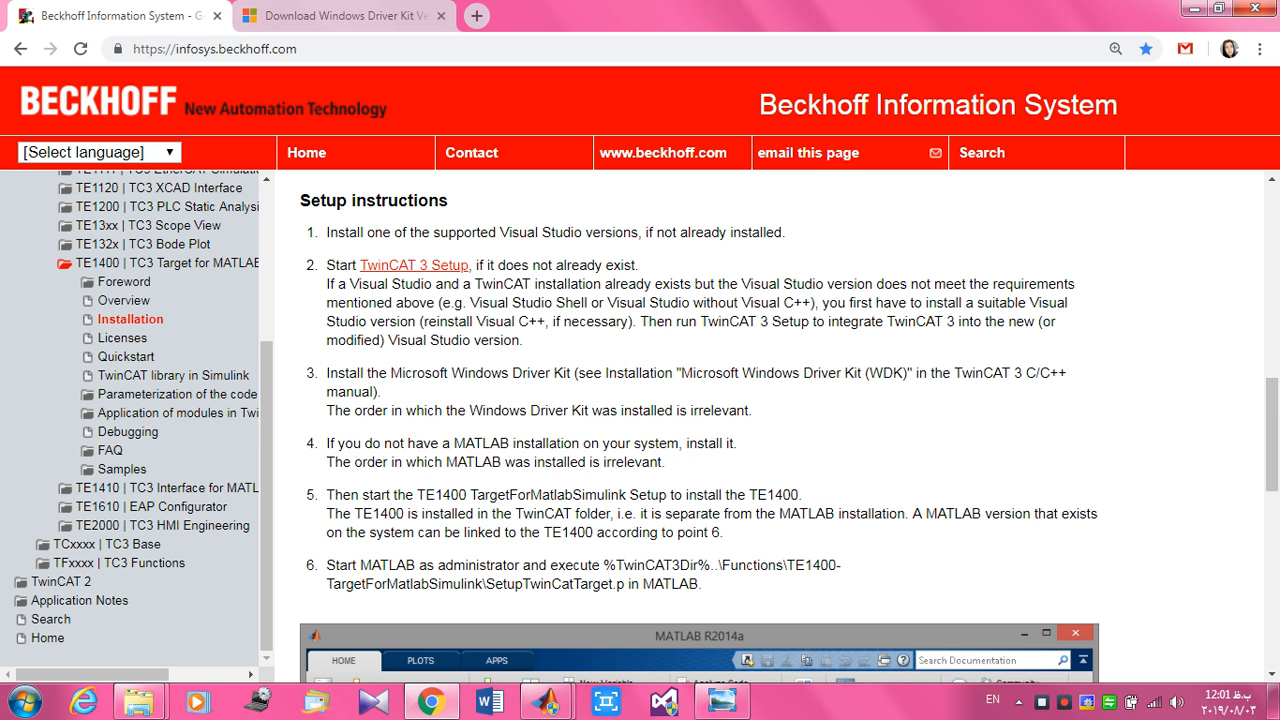
drag(434, 494, 719, 513)
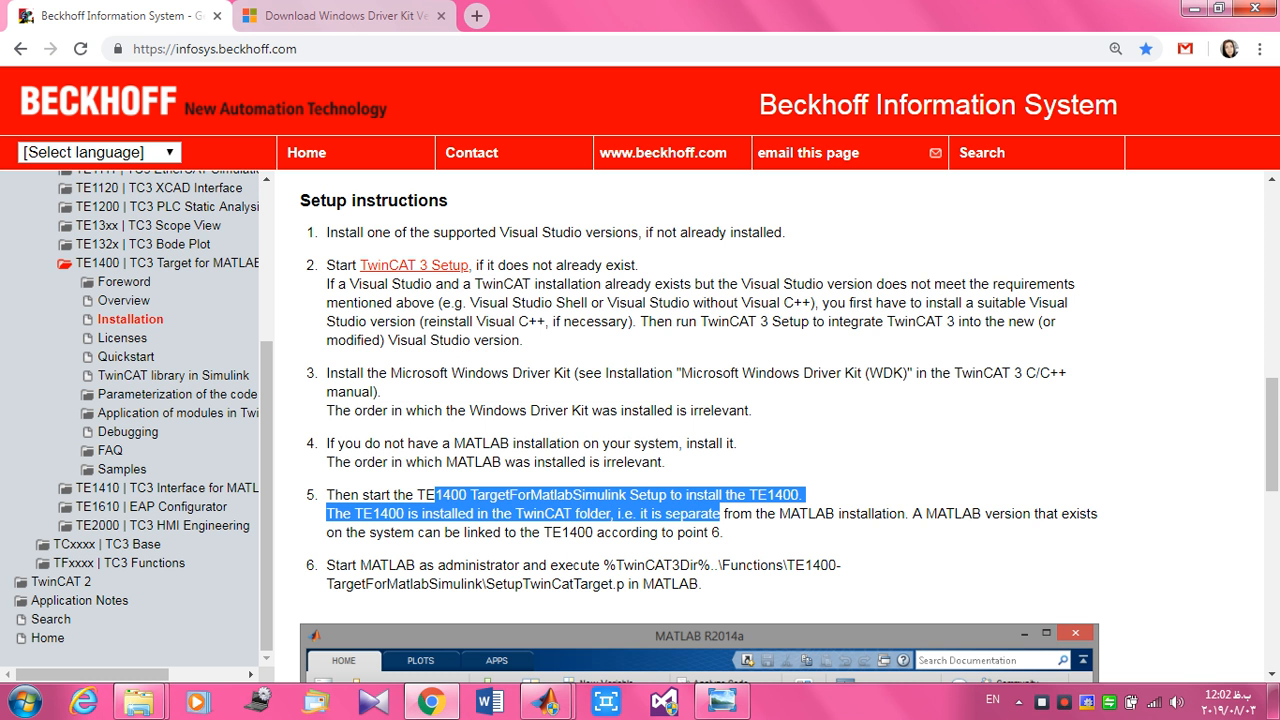
click(720, 514)
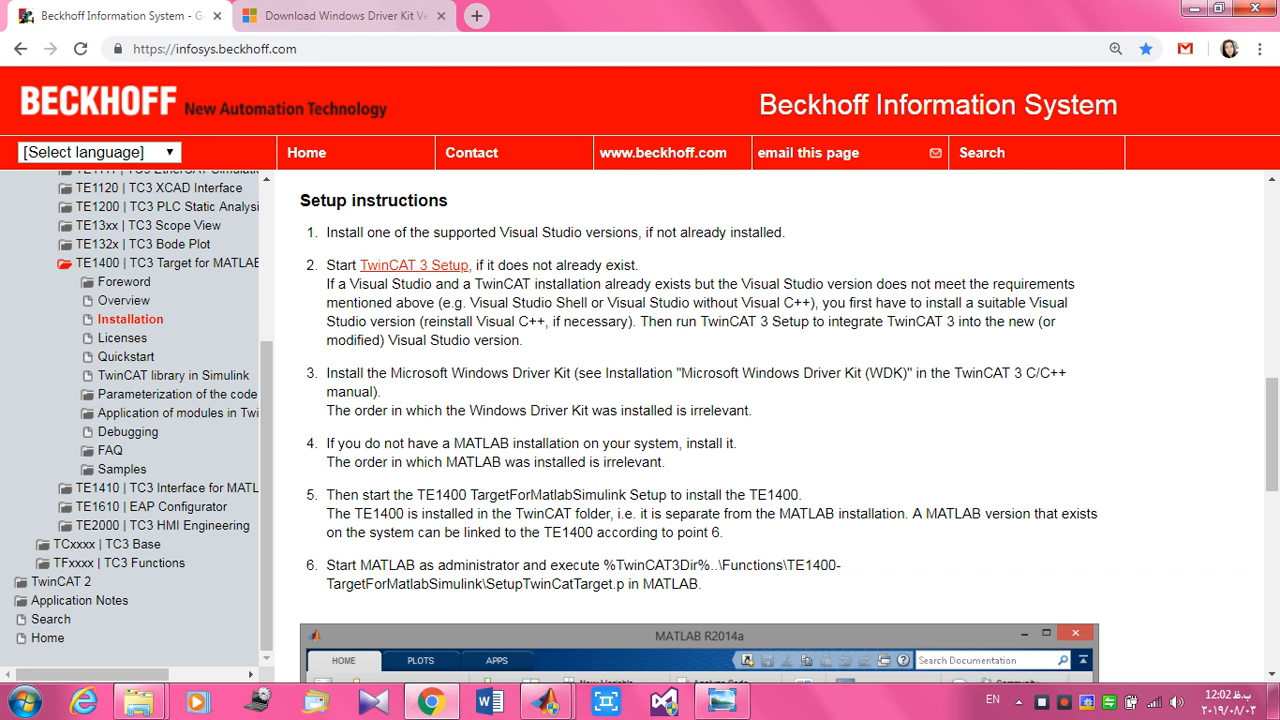
scroll(1272, 434, down, 5)
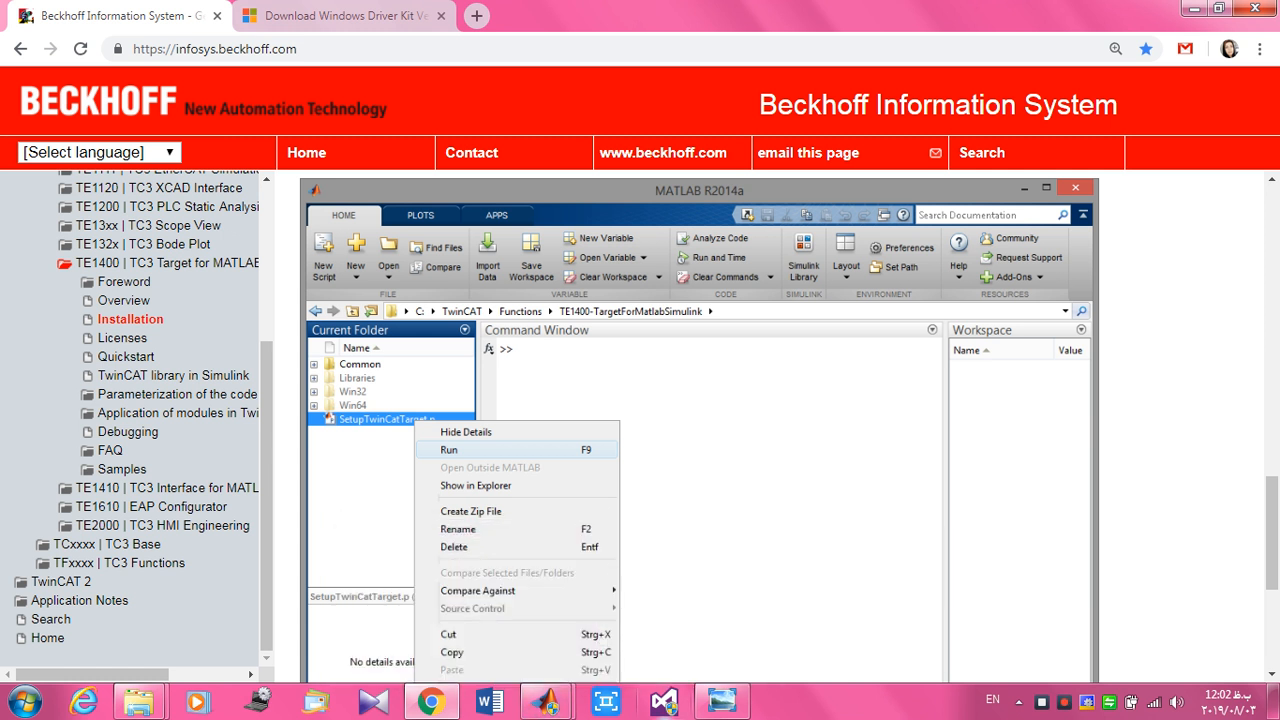
Check the MATLAB shortcut's compatibility properties for the setting that runs the program as an administrator.
mouse_move(547, 701)
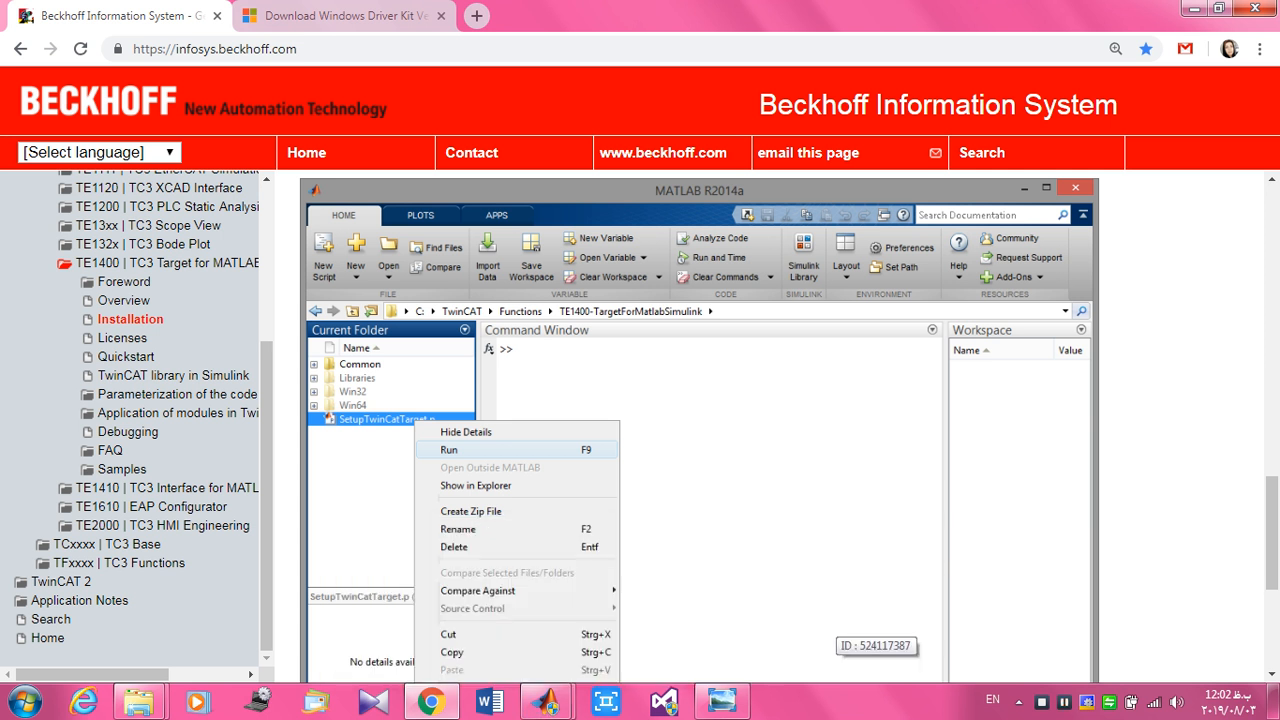
right_click(547, 701)
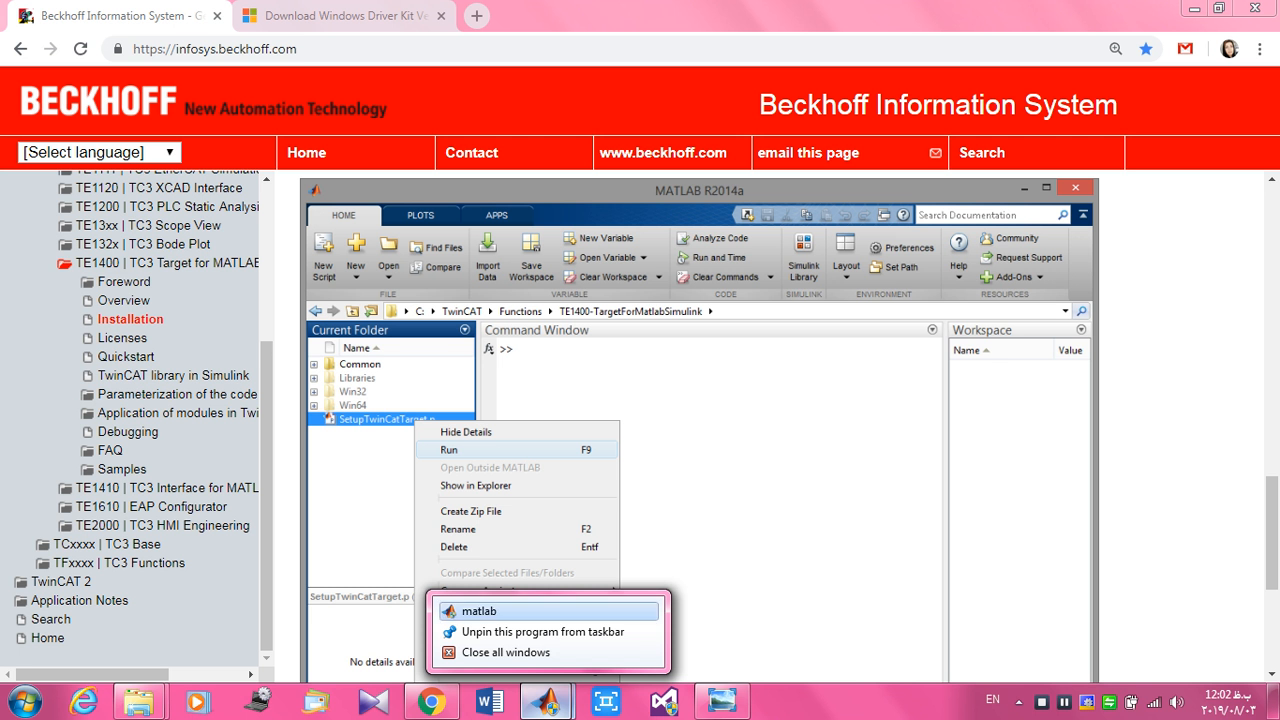
right_click(474, 611)
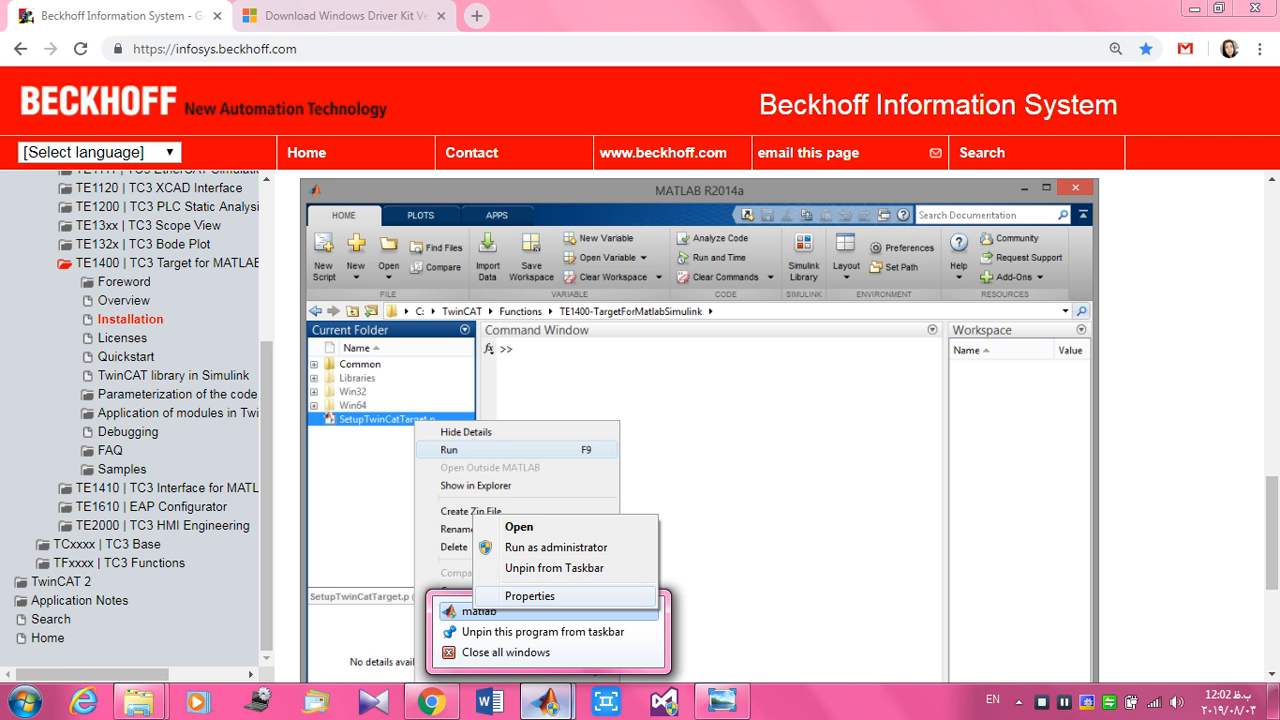
click(530, 596)
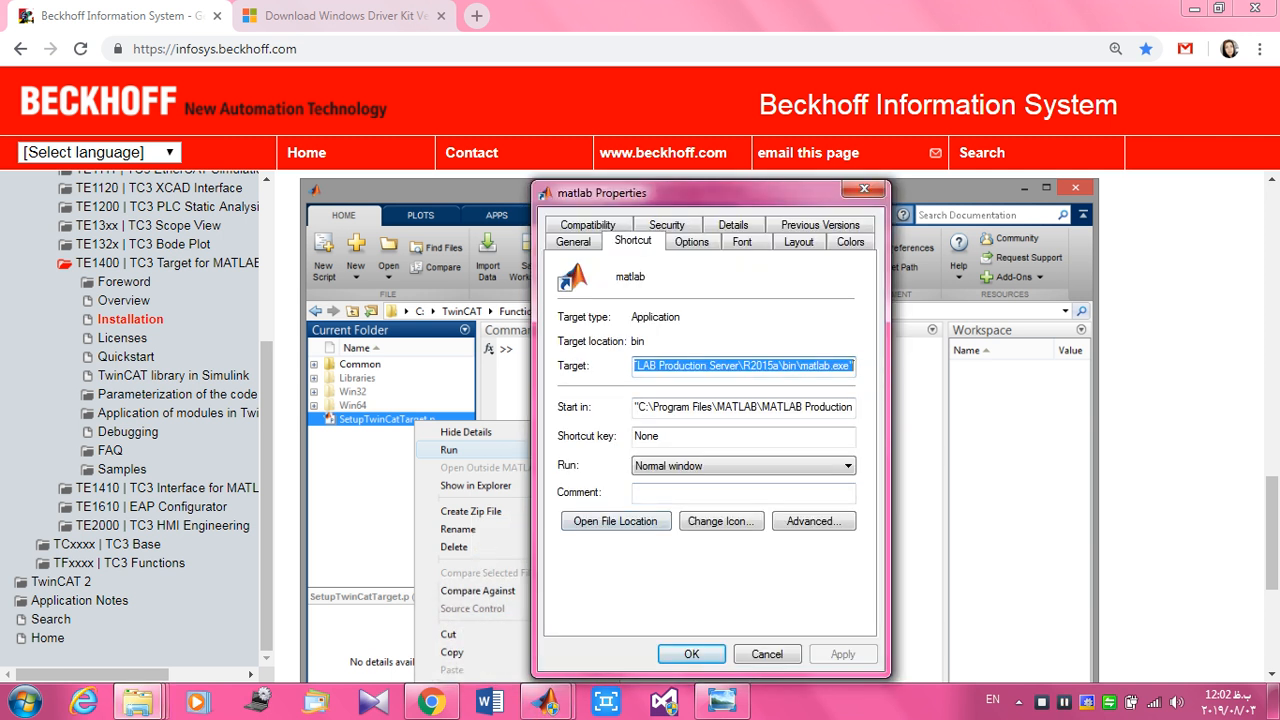
click(586, 225)
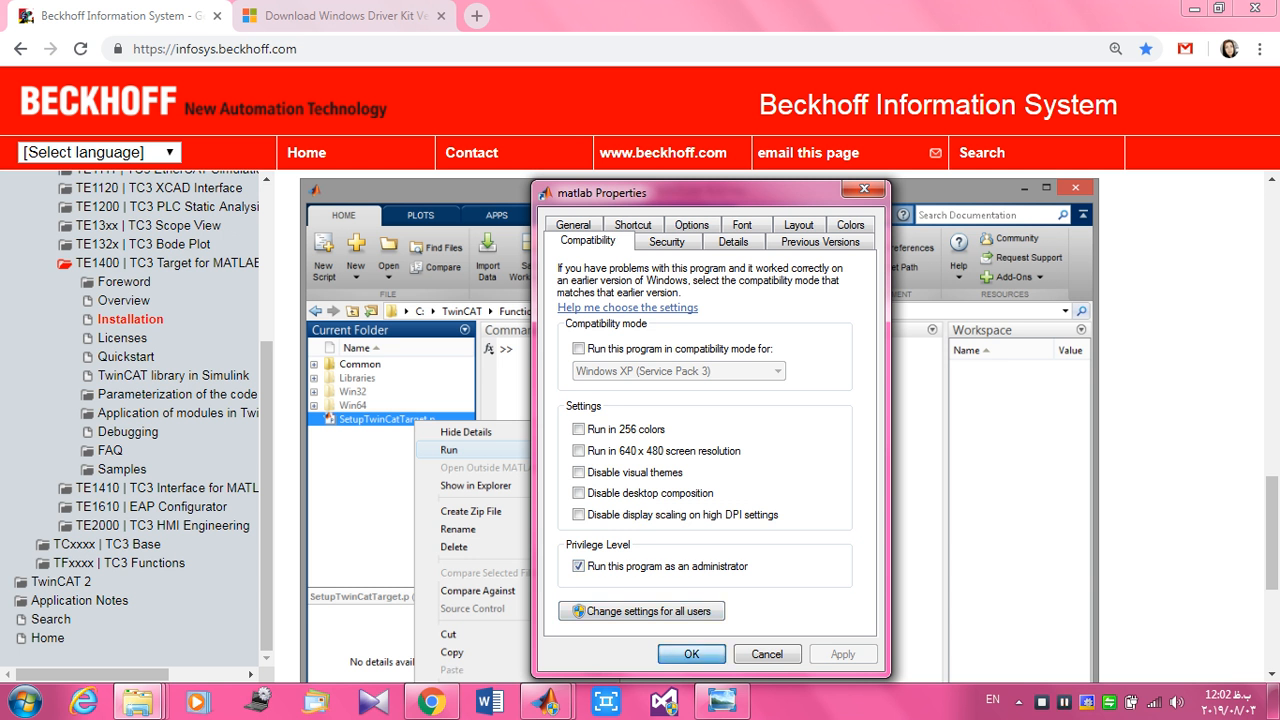
click(691, 654)
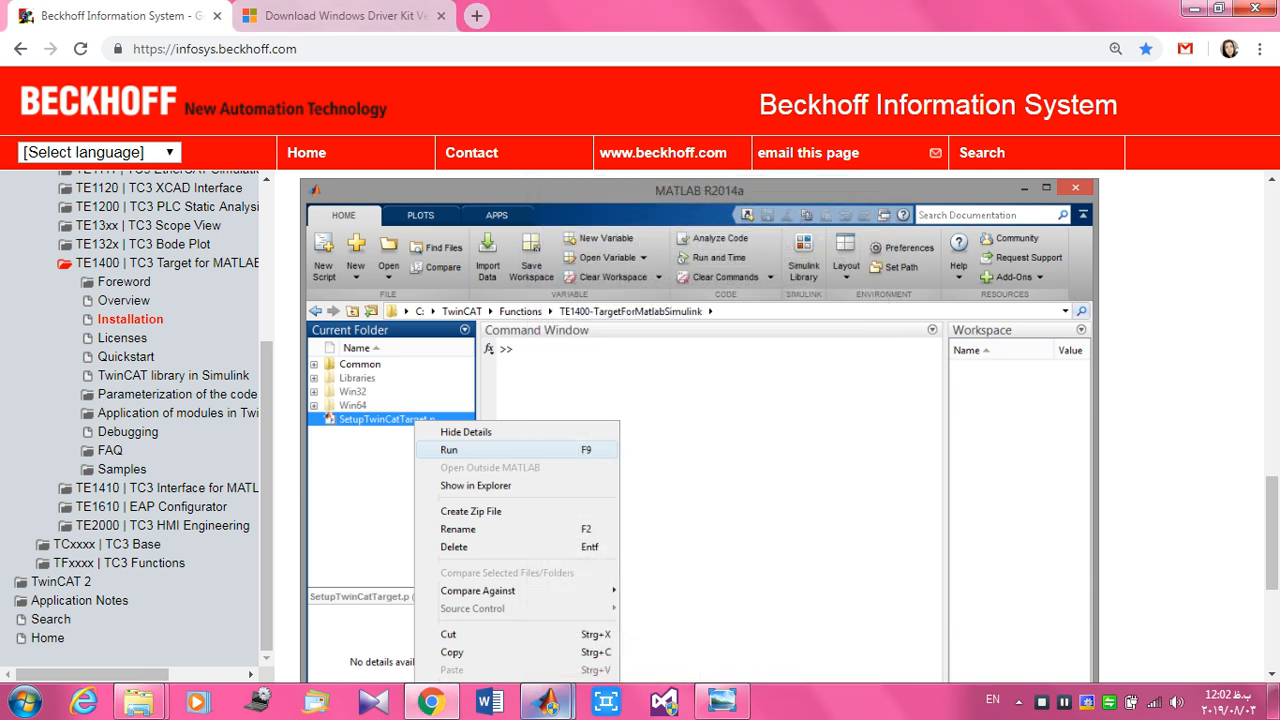
Switch to MATLAB R2015a and set the current folder to C:\TwinCAT\Functions\TE1400-TargetForMatlabSimulink.
mouse_move(547, 702)
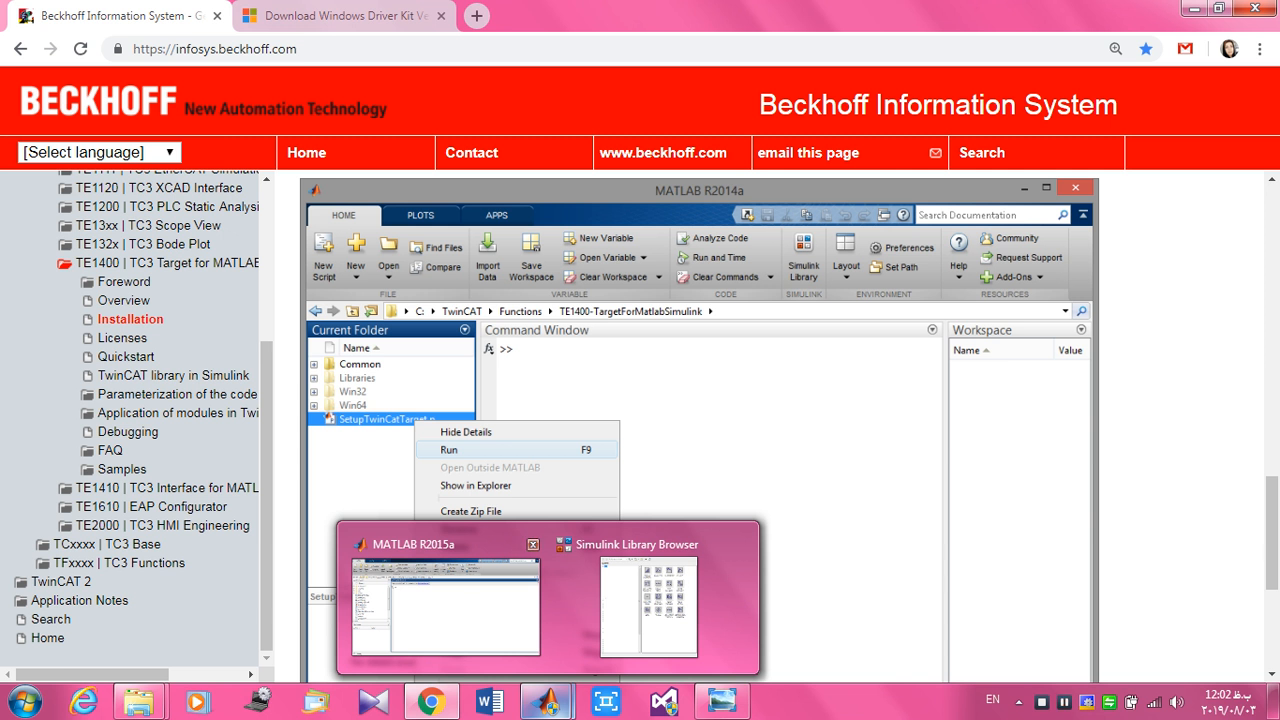
click(445, 605)
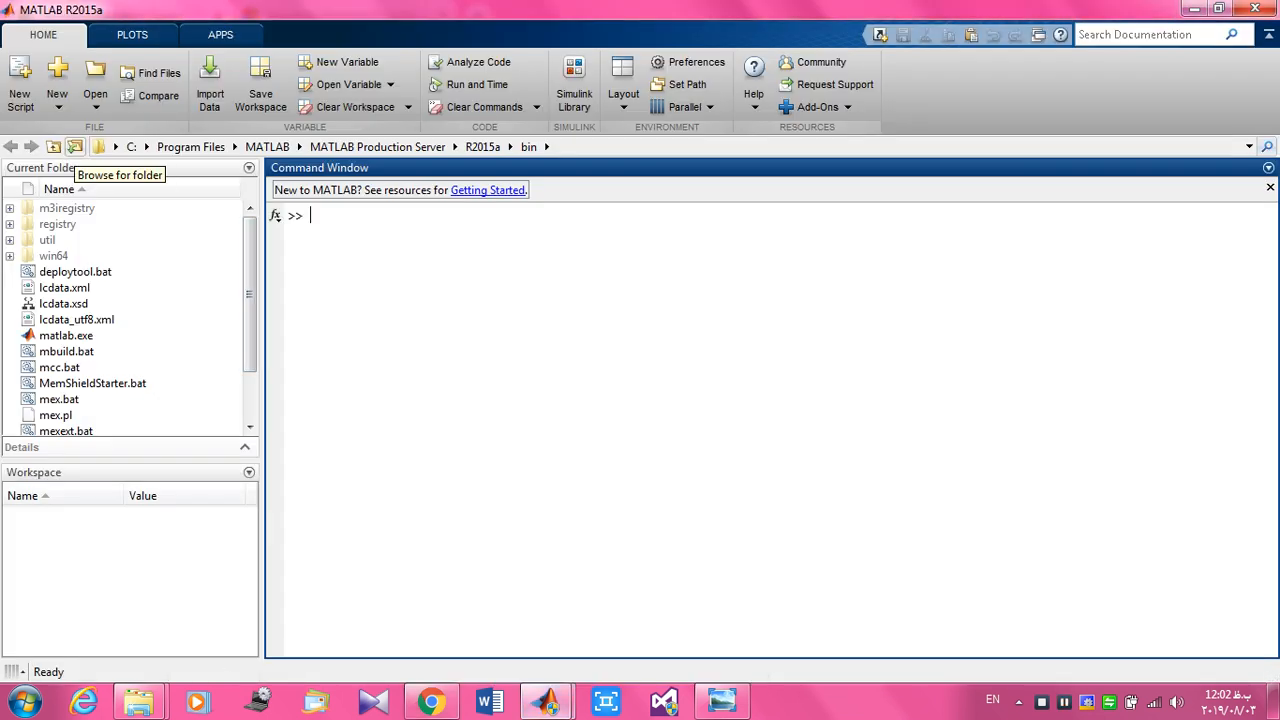
click(75, 146)
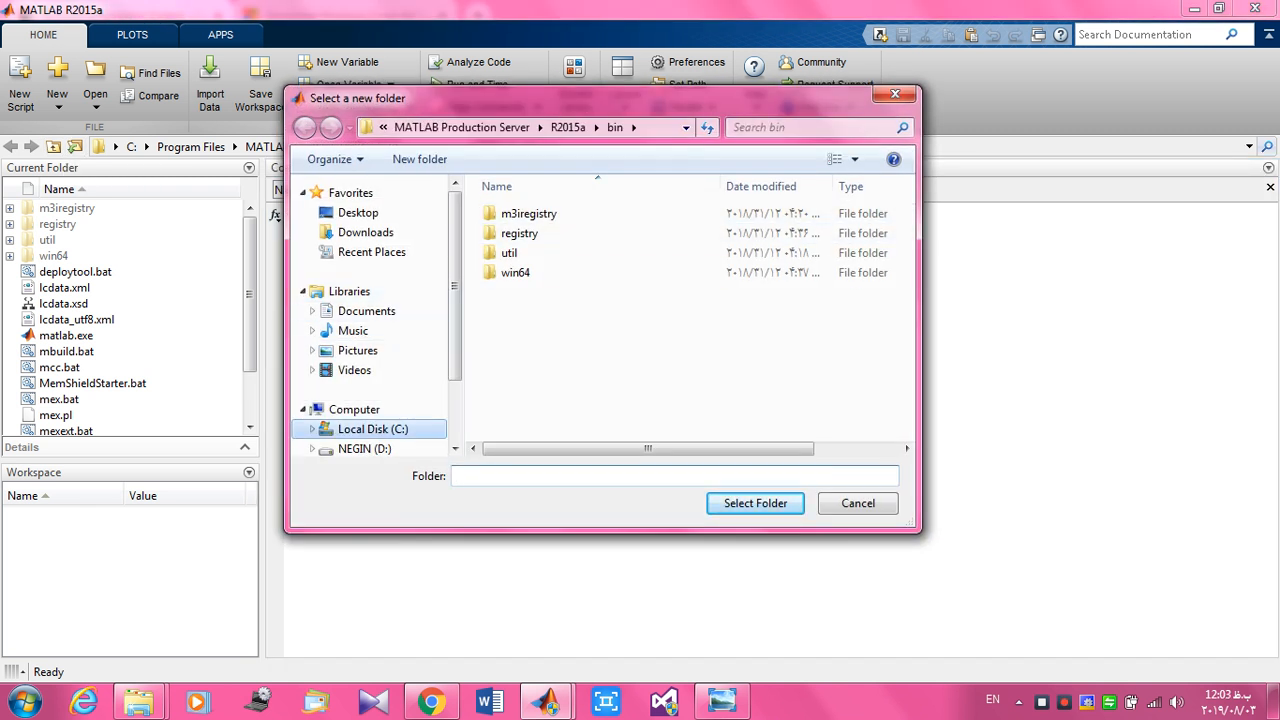
click(372, 428)
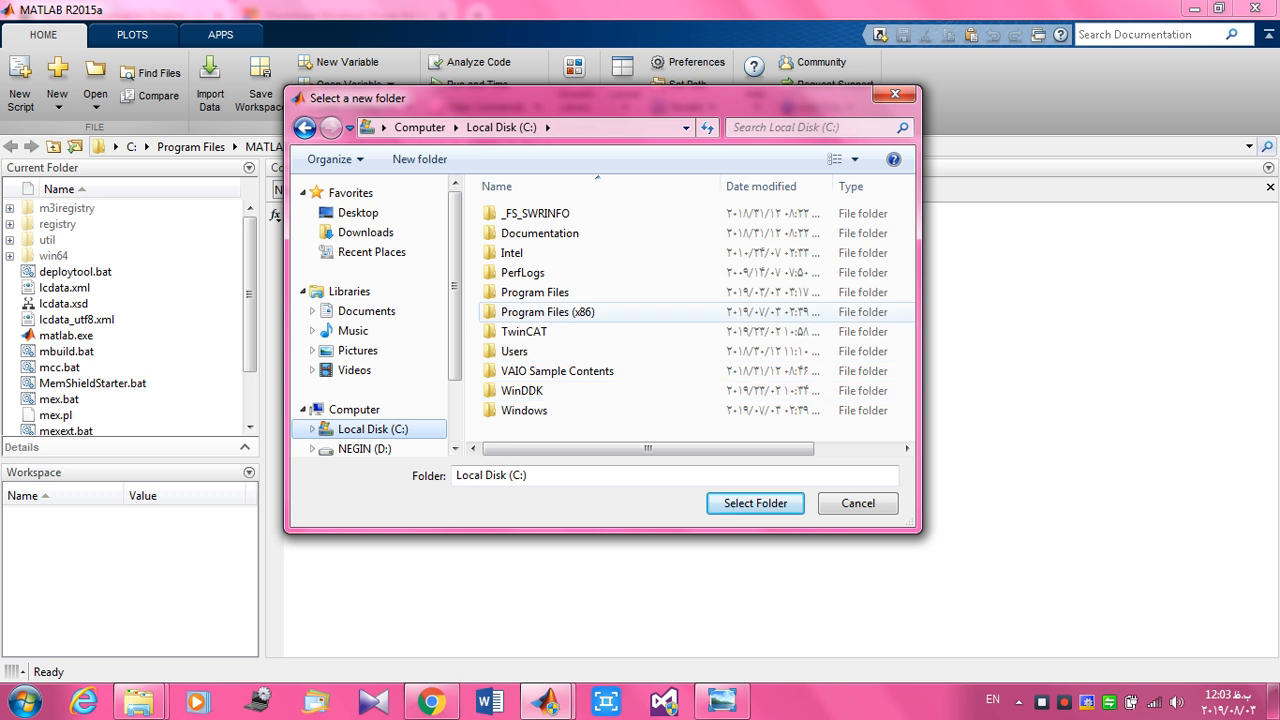
double_click(524, 331)
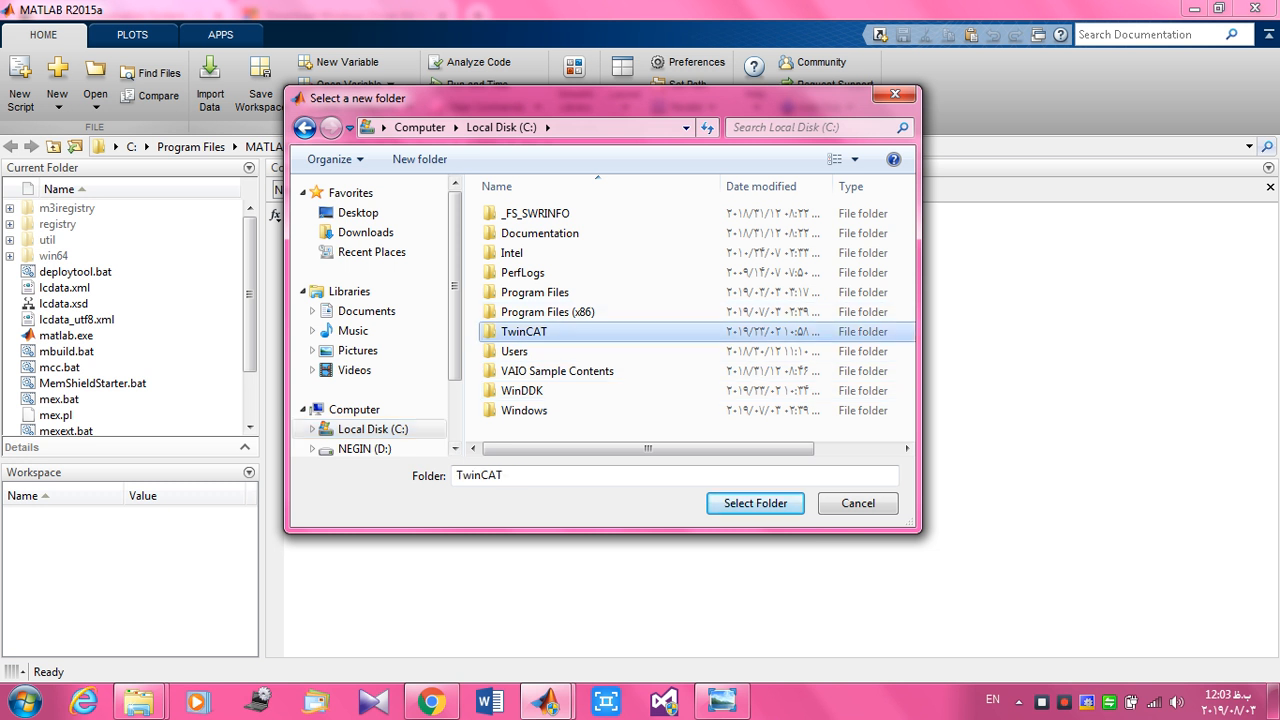
double_click(525, 292)
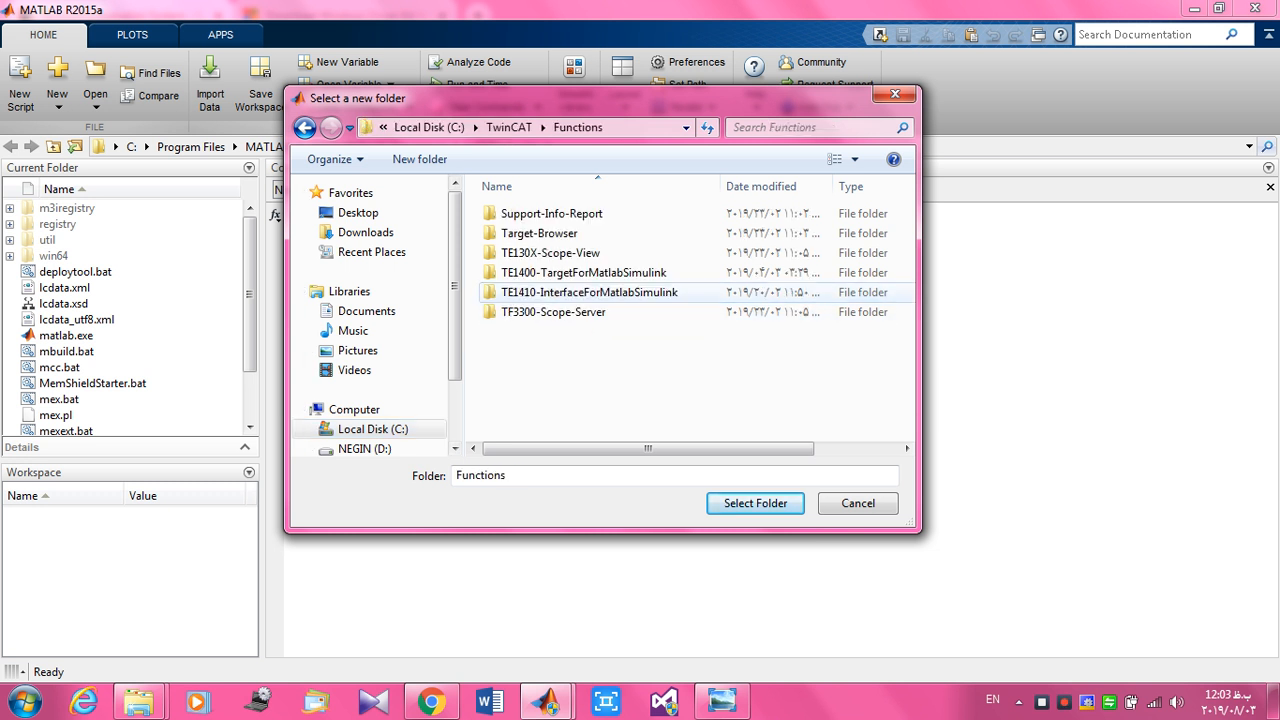
click(583, 273)
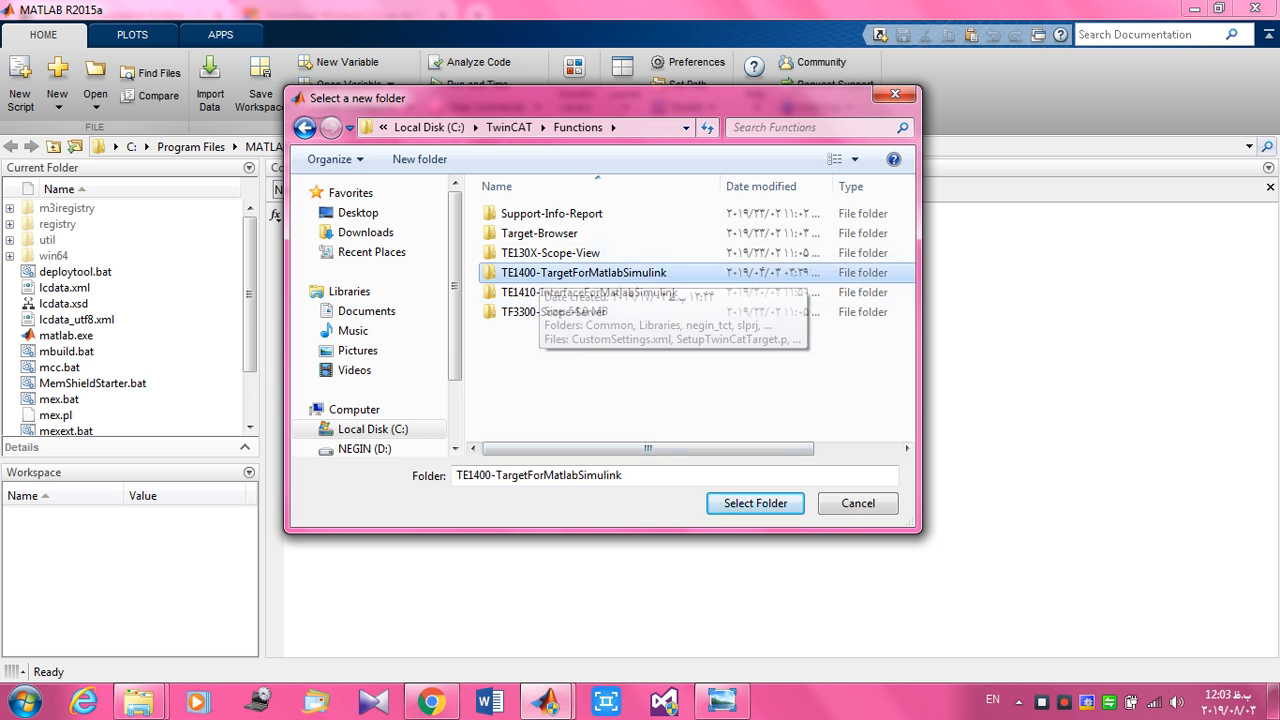
click(755, 503)
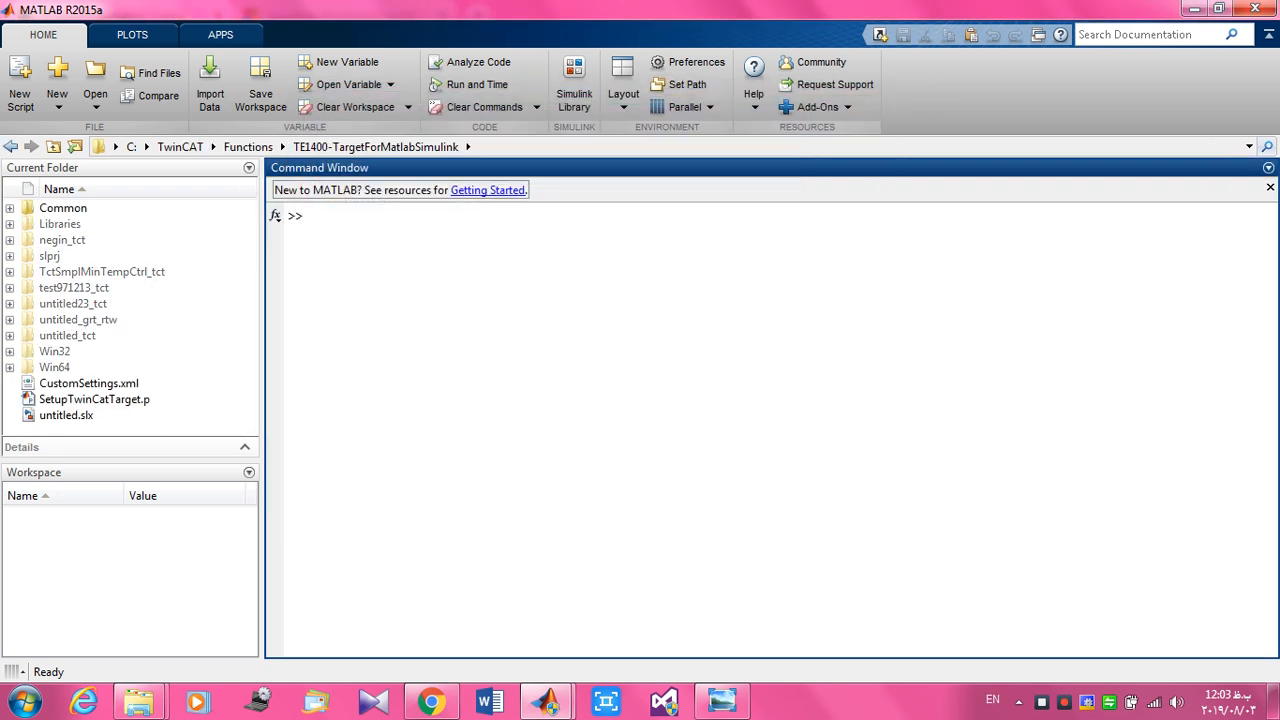
Run SetupTwinCatTarget.p and answer n to changing the mex compiler configuration.
click(60, 399)
right_click(57, 401)
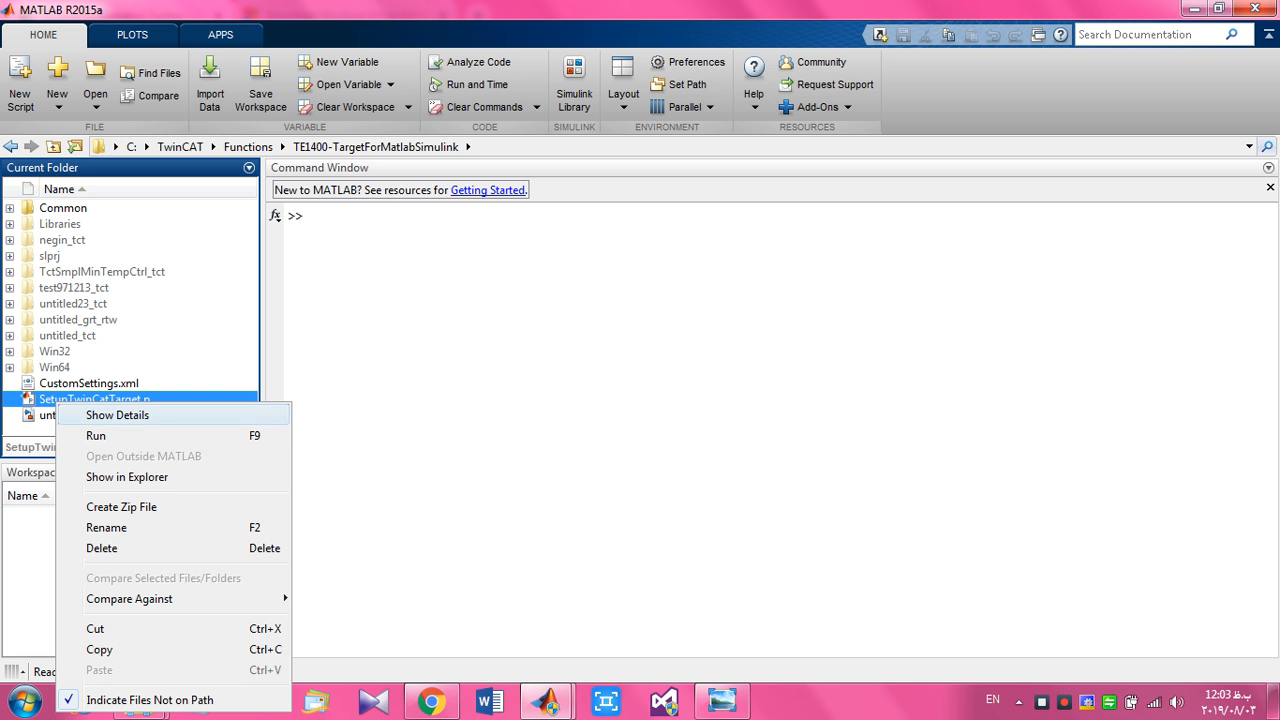
click(96, 436)
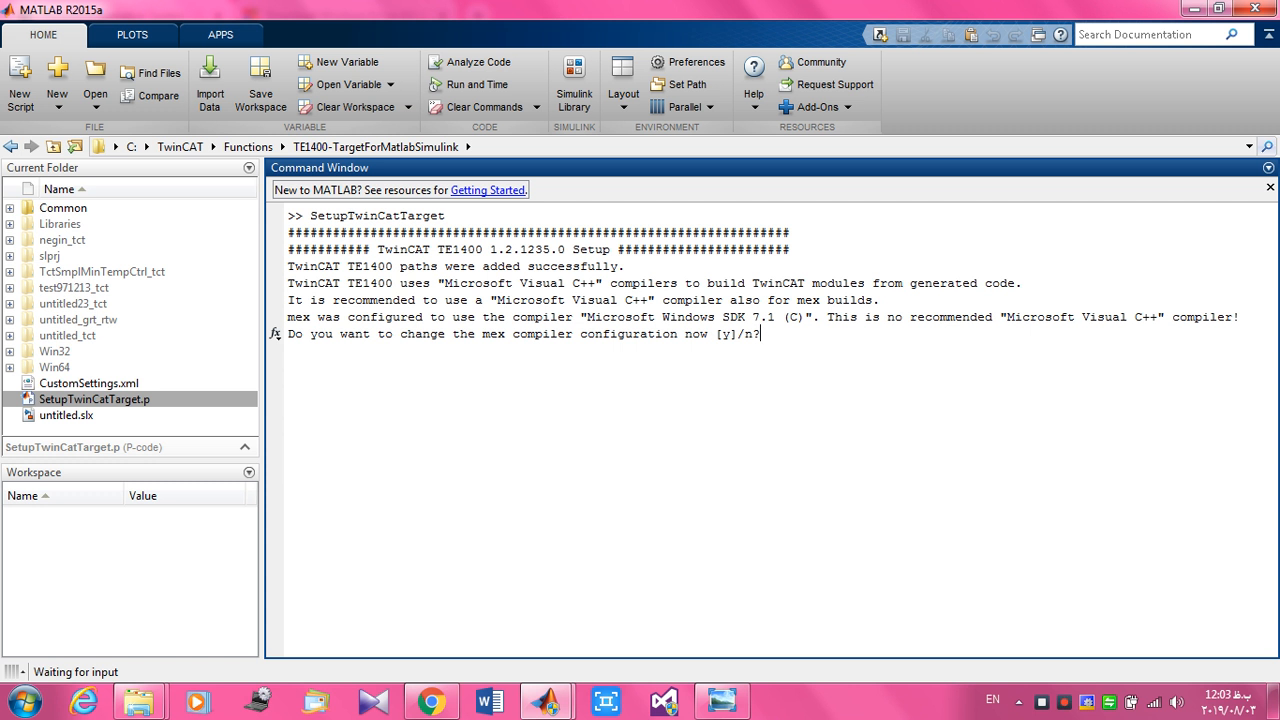
text(n)
key(Return)
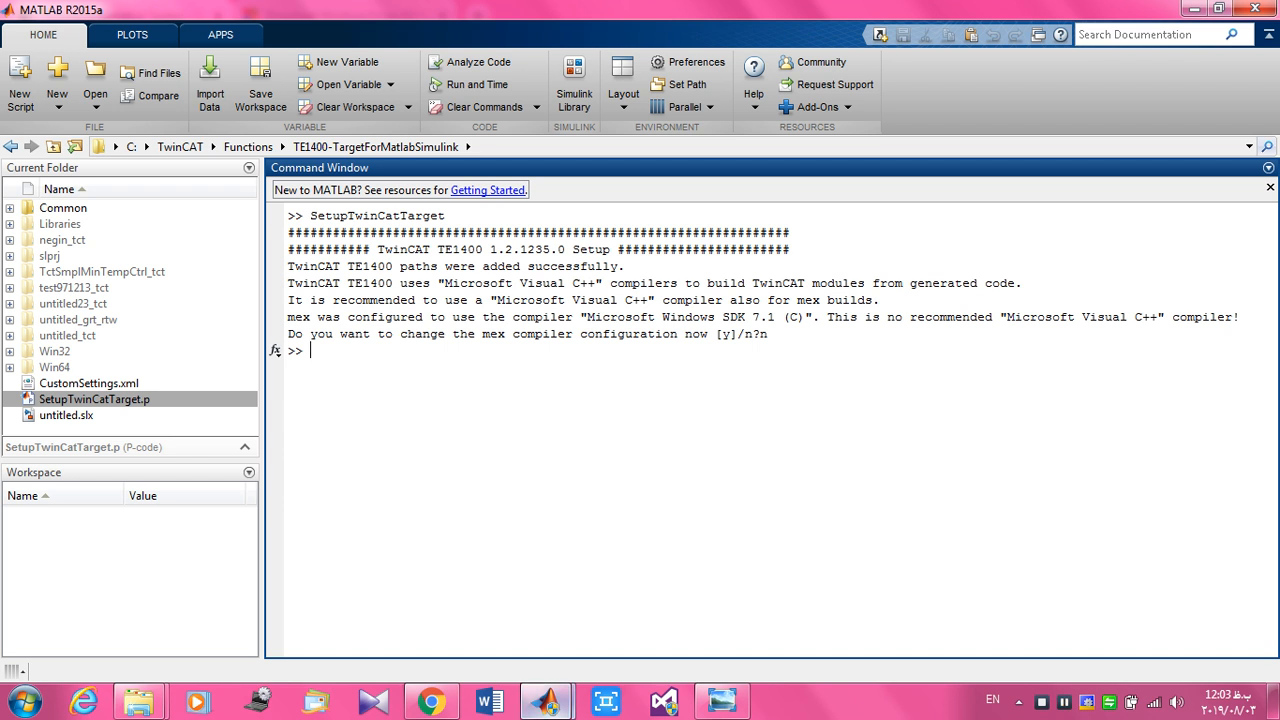
Check the Beckhoff TwinCAT Target block set in the Simulink Library Browser.
mouse_move(546, 702)
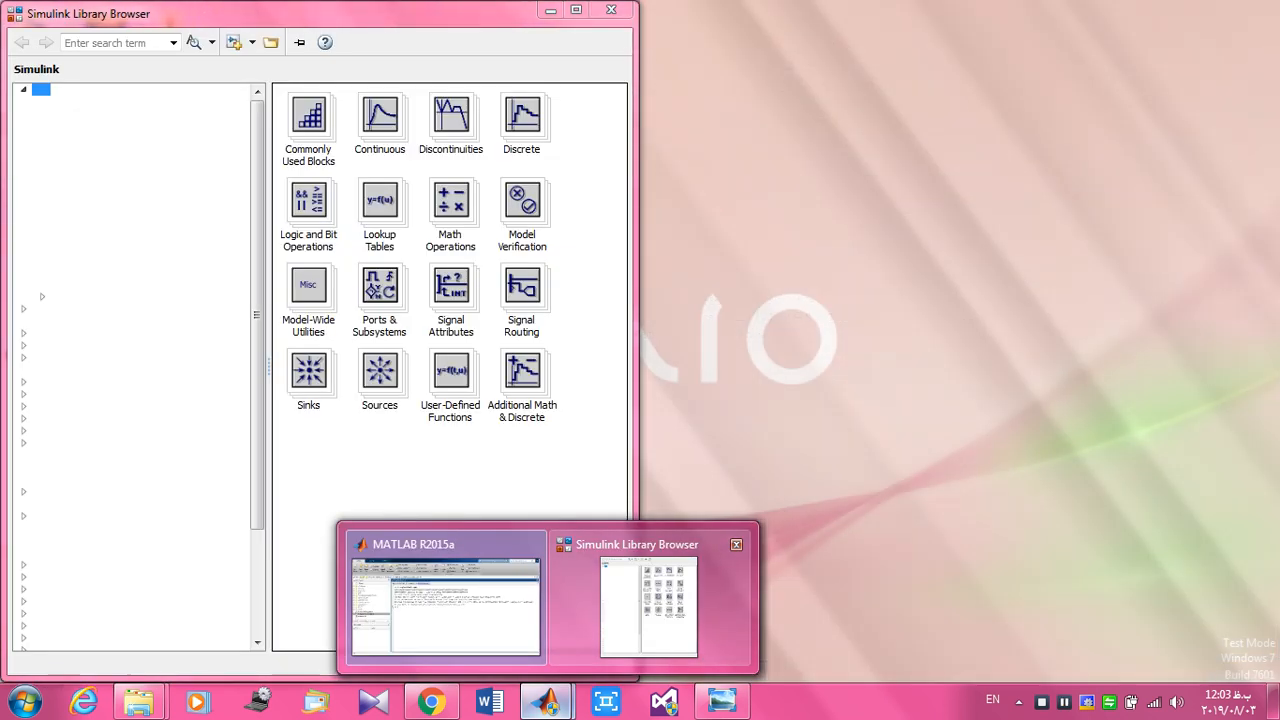
click(648, 600)
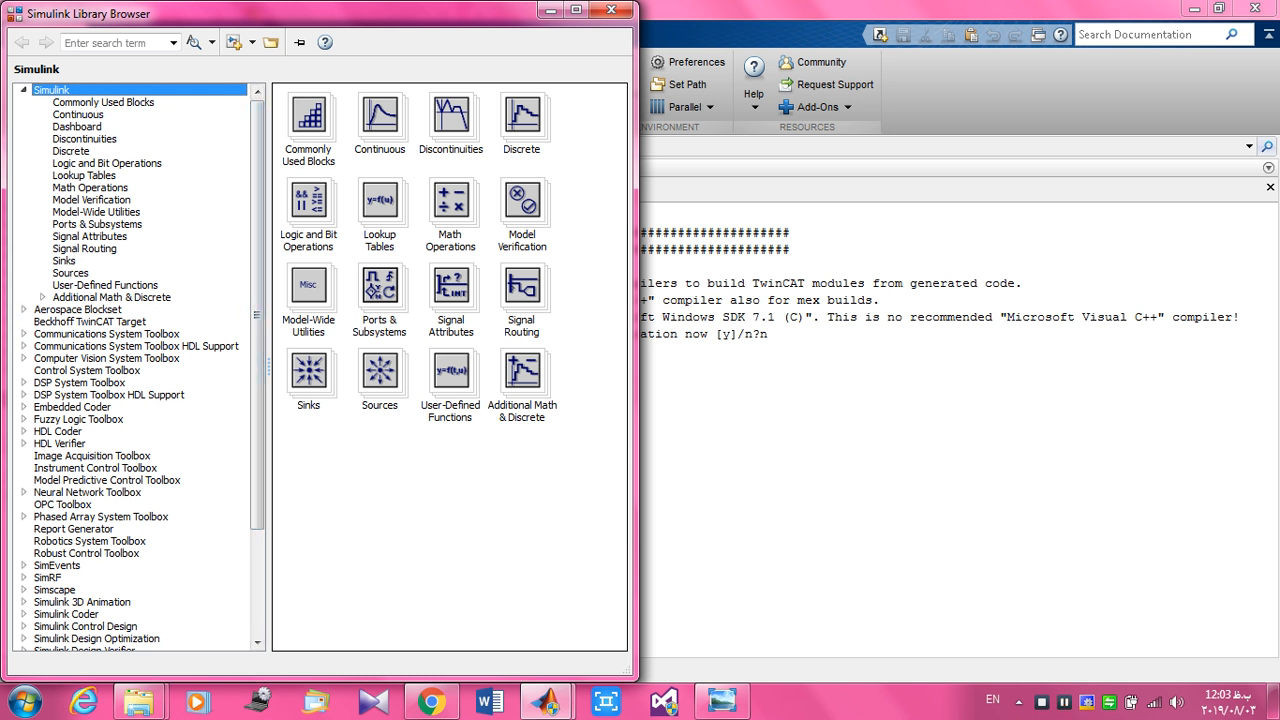
click(90, 322)
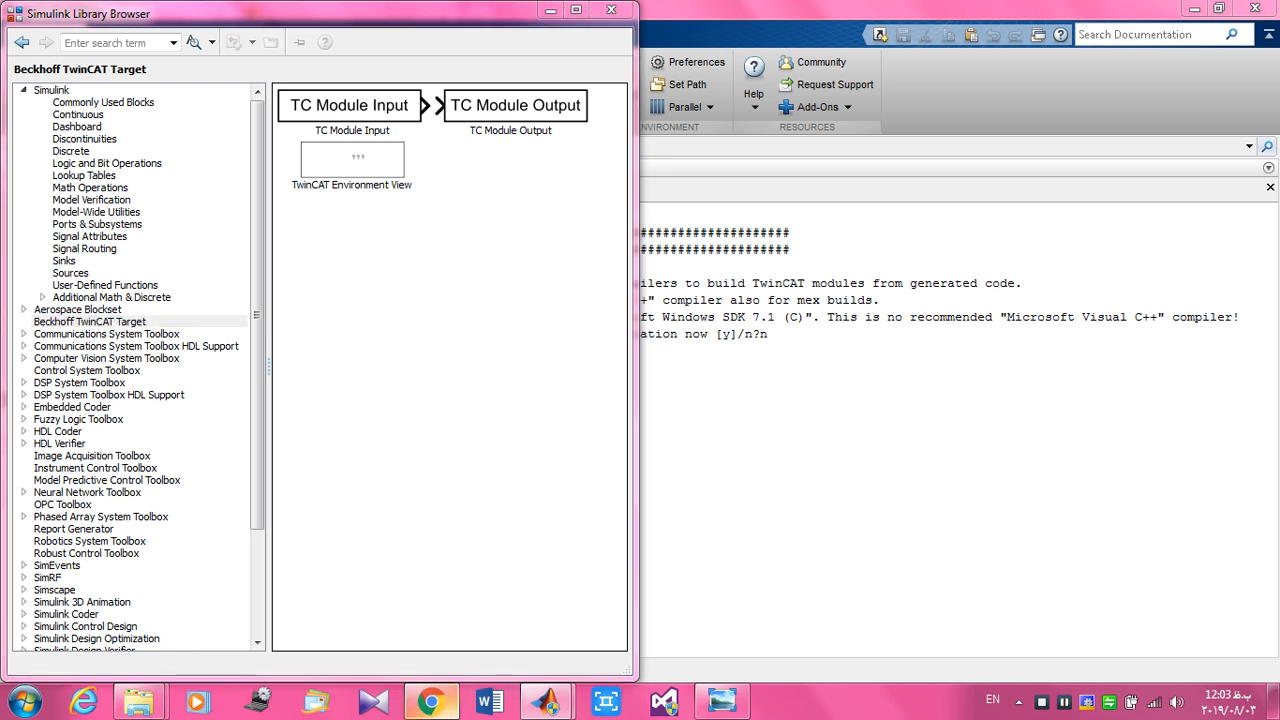
Switch to Chrome, read the notes on when the p-file must be run again, and return to the start of the Installation page.
click(431, 701)
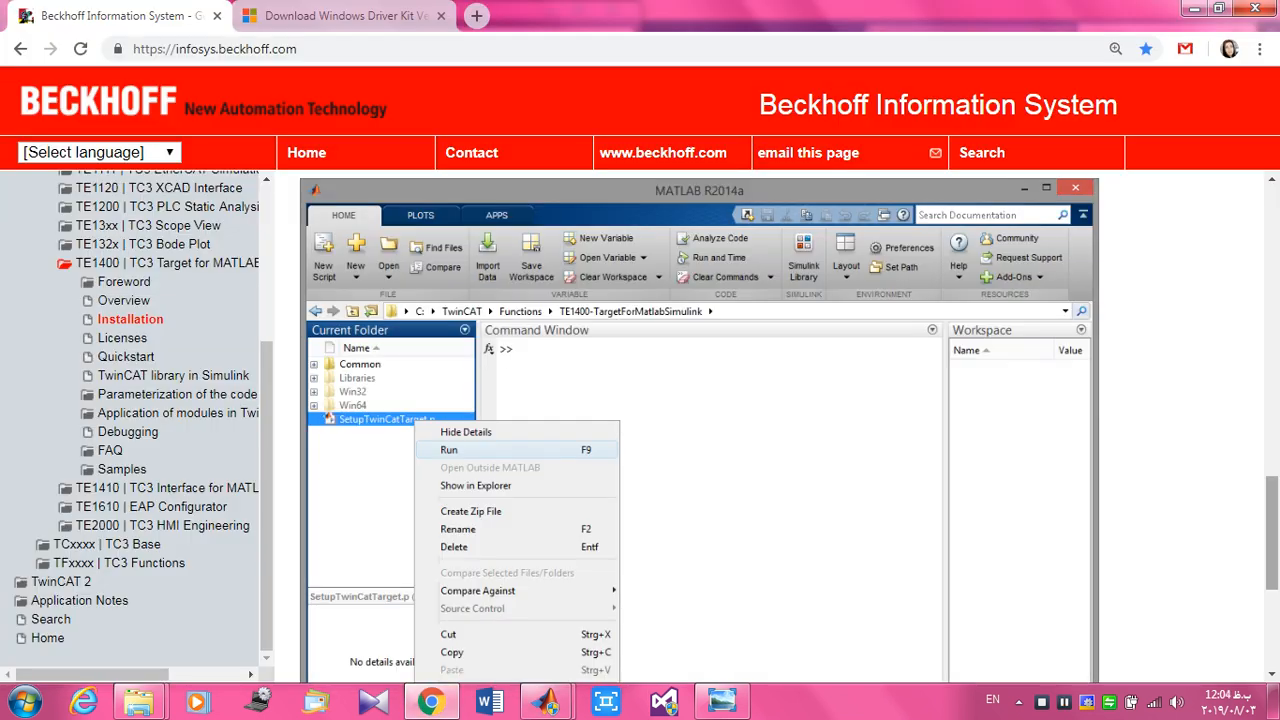
scroll(790, 426, down, 3)
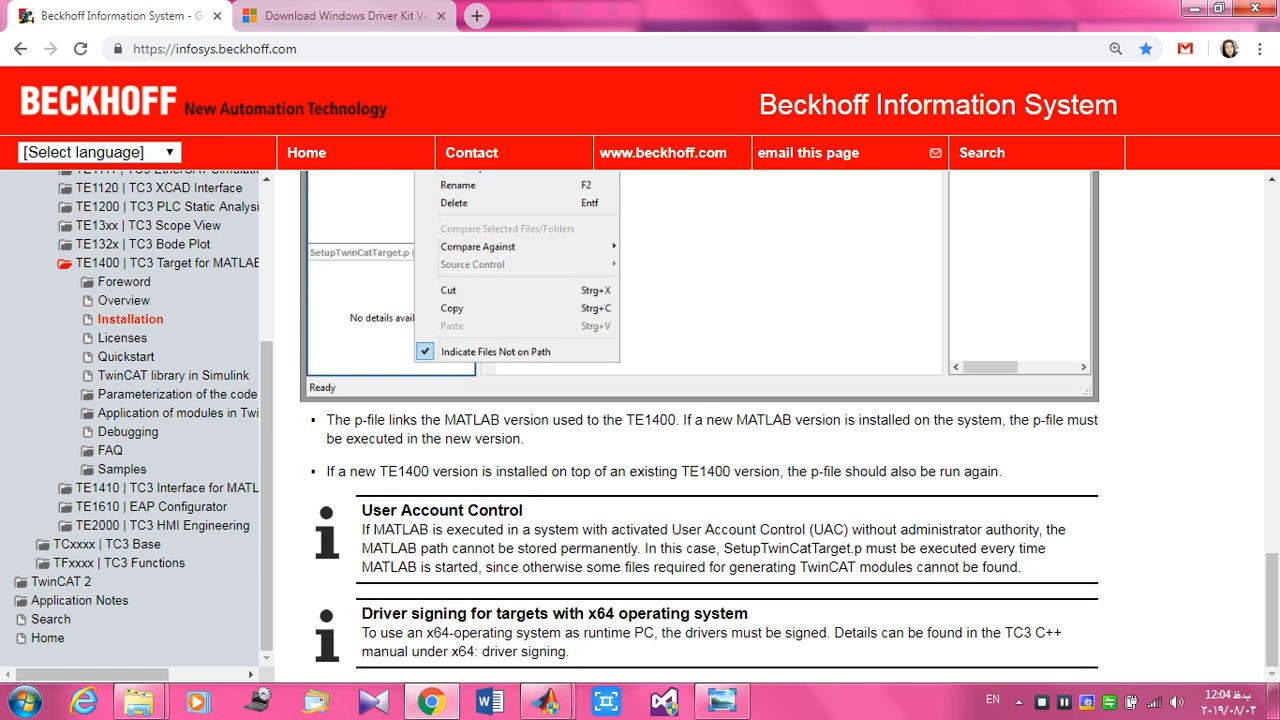
drag(336, 420, 604, 420)
click(604, 420)
drag(466, 420, 524, 440)
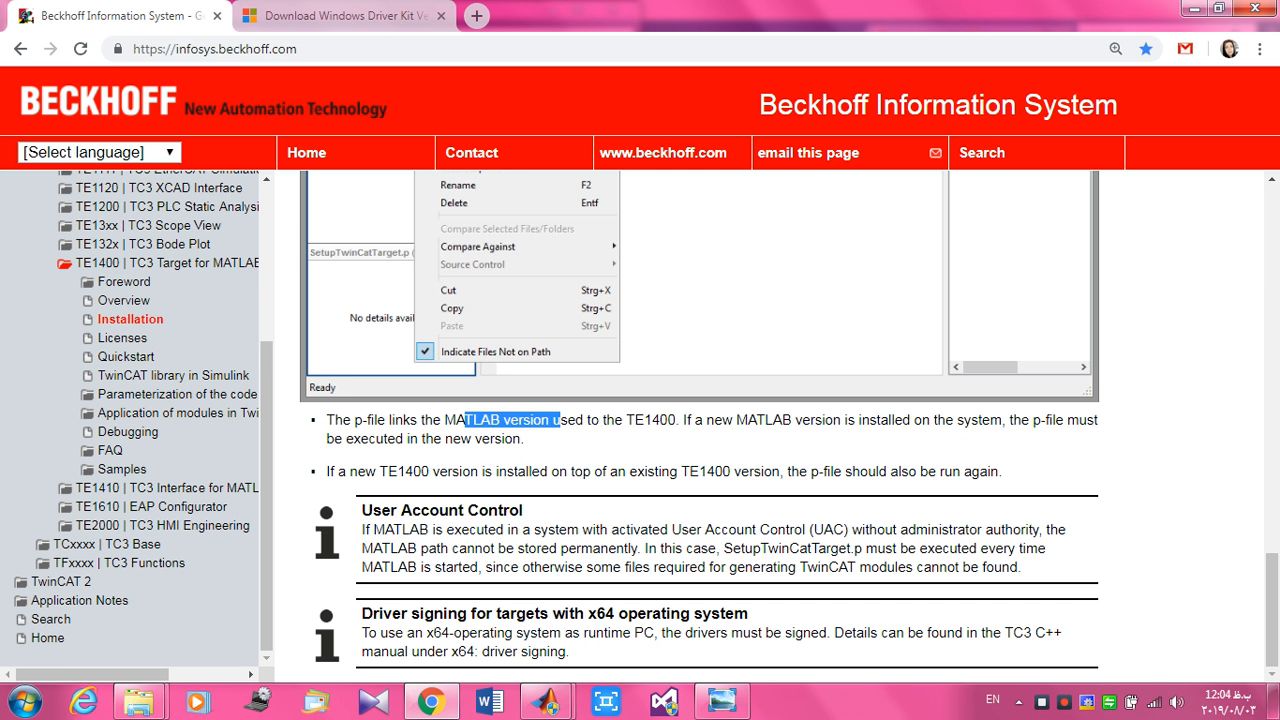
click(560, 421)
drag(637, 471, 763, 471)
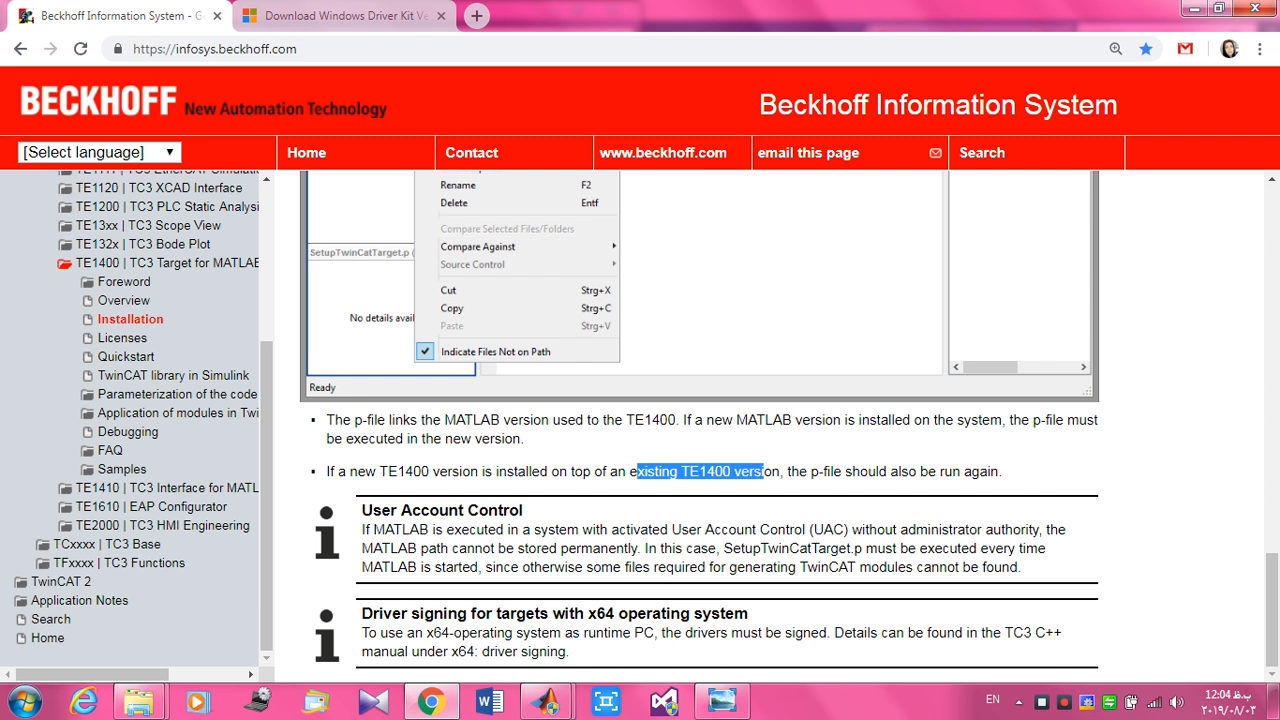
drag(1272, 610, 1272, 240)
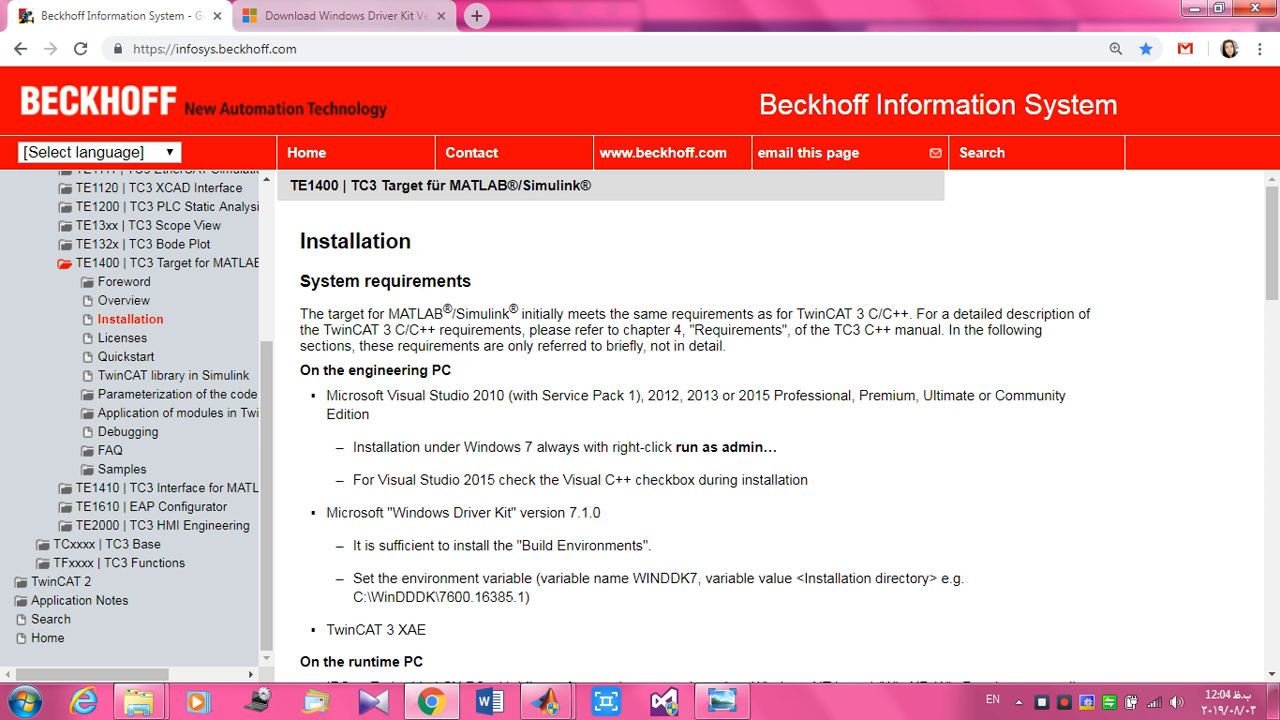